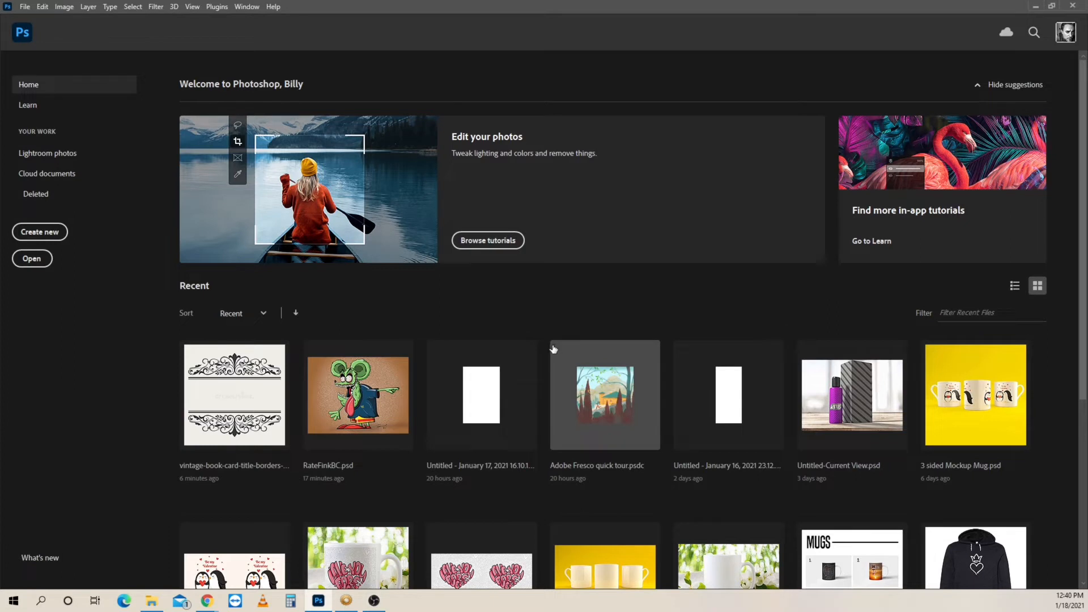
# Set up a new 8 x 13 inch portrait document at 300 pixels/inch in CMYK Color with a white background
pyautogui.click(52, 229)
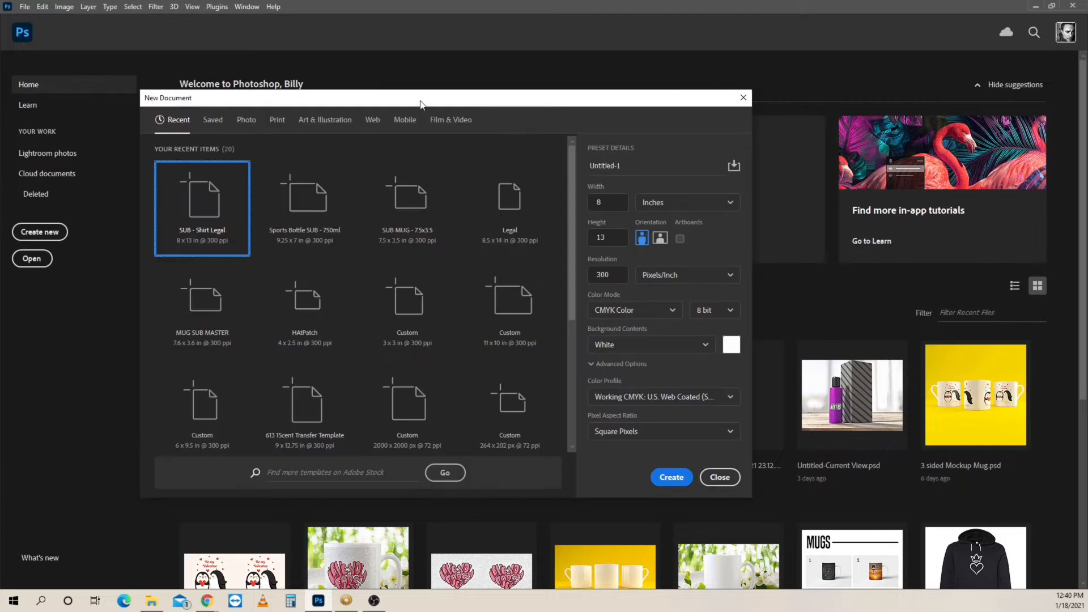
pyautogui.moveTo(420, 105); pyautogui.dragTo(539, 105)
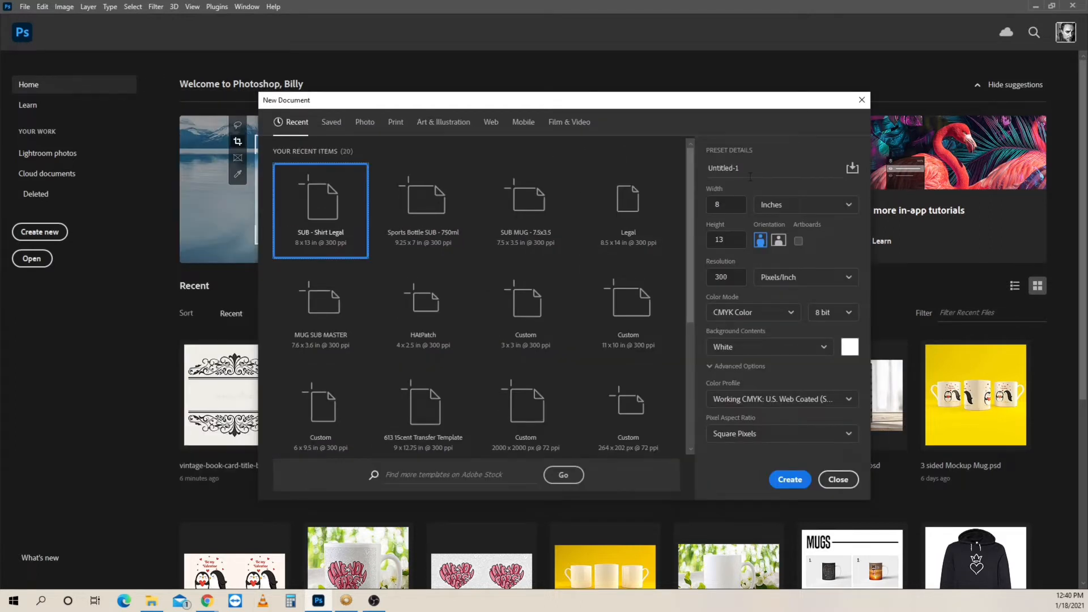
pyautogui.click(714, 203)
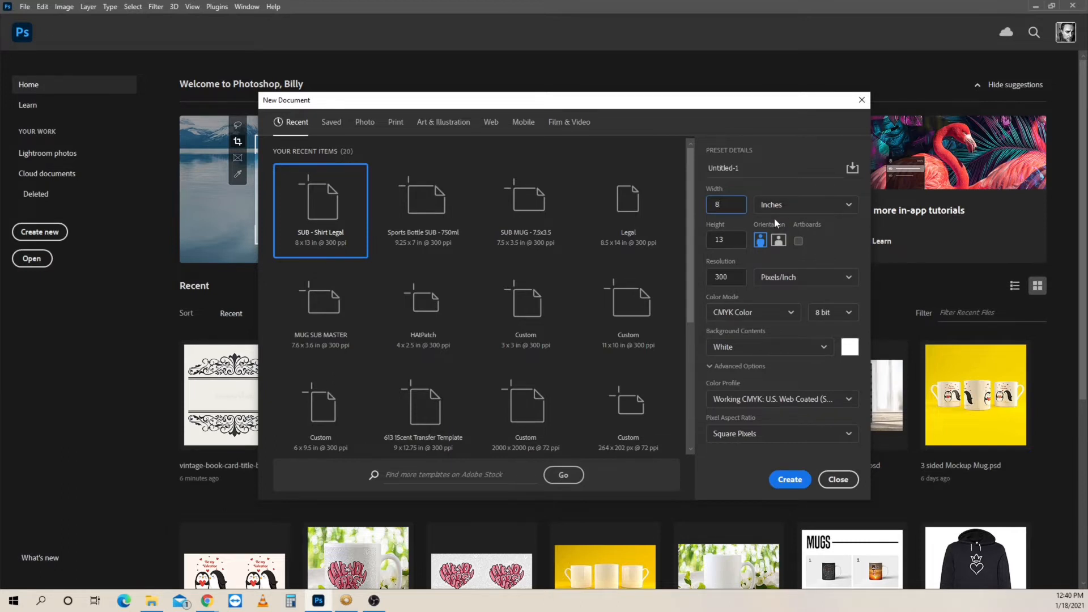
pyautogui.click(735, 277)
pyautogui.click(737, 277)
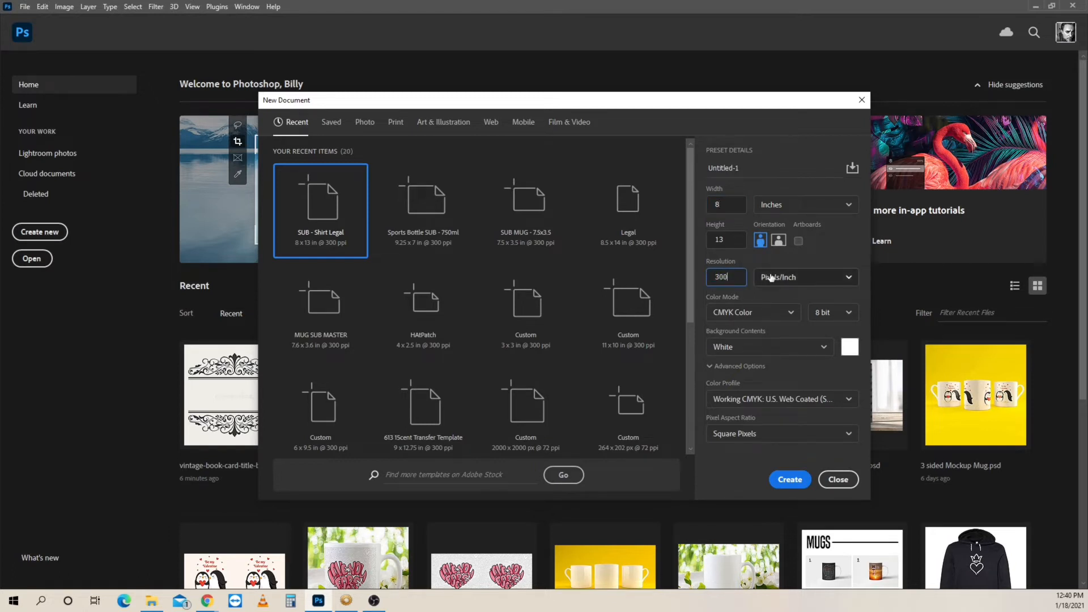
pyautogui.click(746, 317)
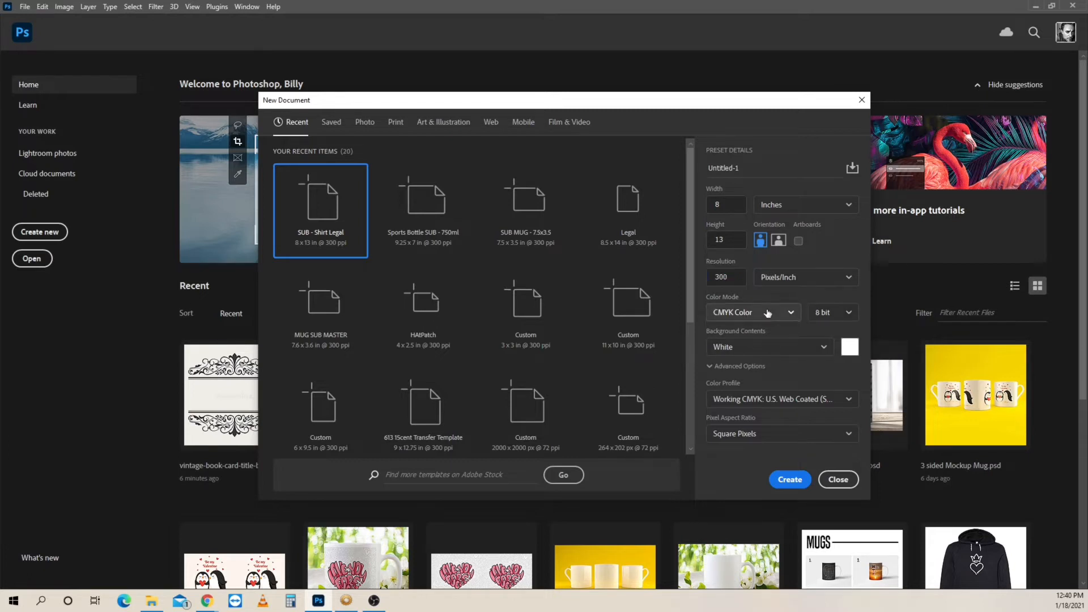
pyautogui.click(739, 314)
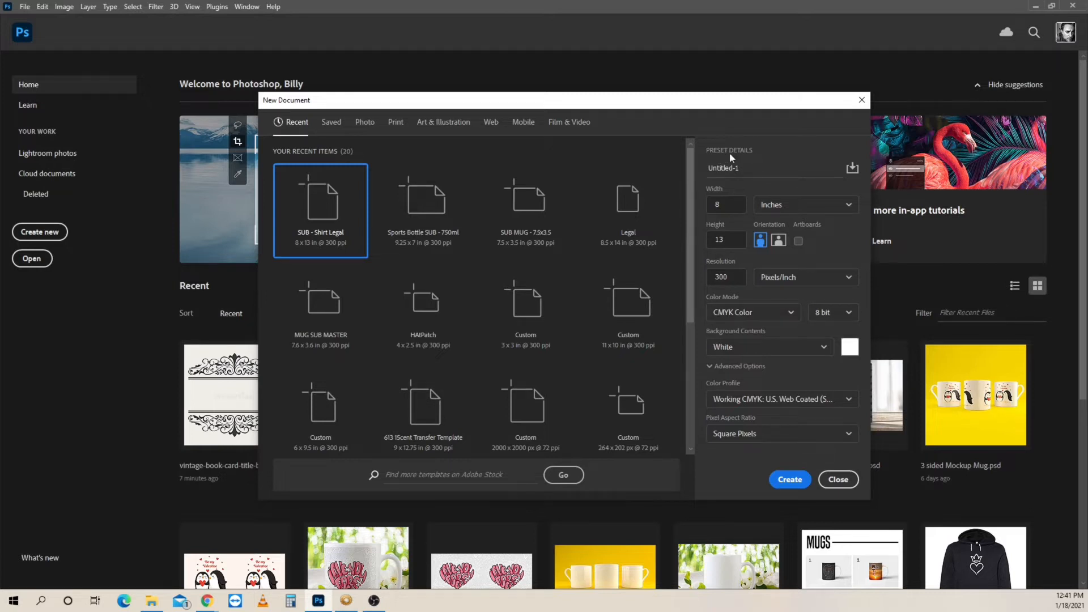
# Save the document settings as a preset named "Sublimation Print ready Legal" and create the document from it
pyautogui.click(854, 171)
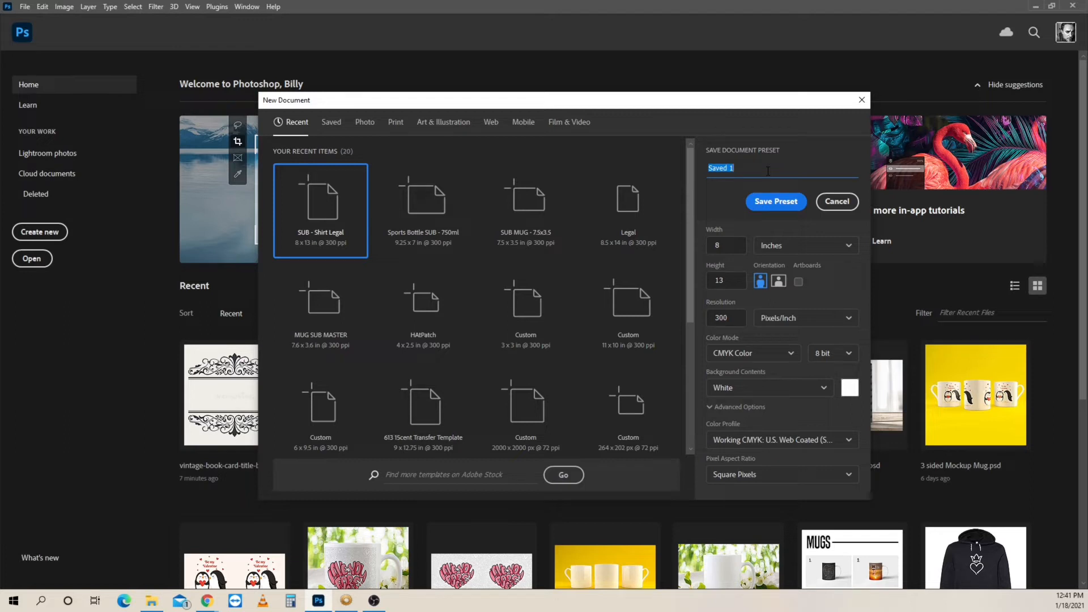
pyautogui.write('Sublimation Print ready Legal')
pyautogui.click(774, 203)
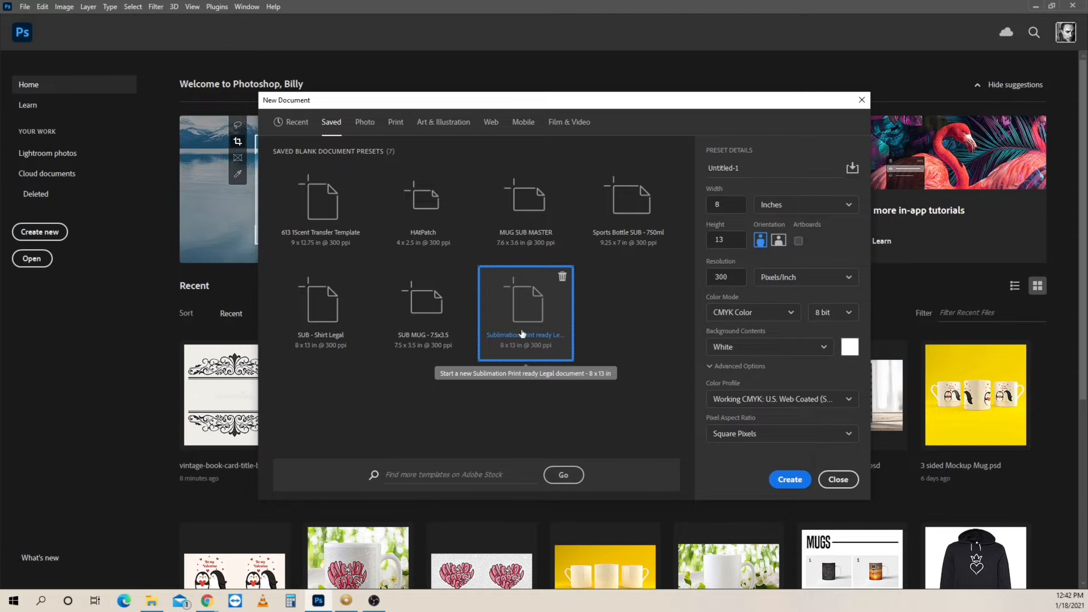
pyautogui.click(790, 479)
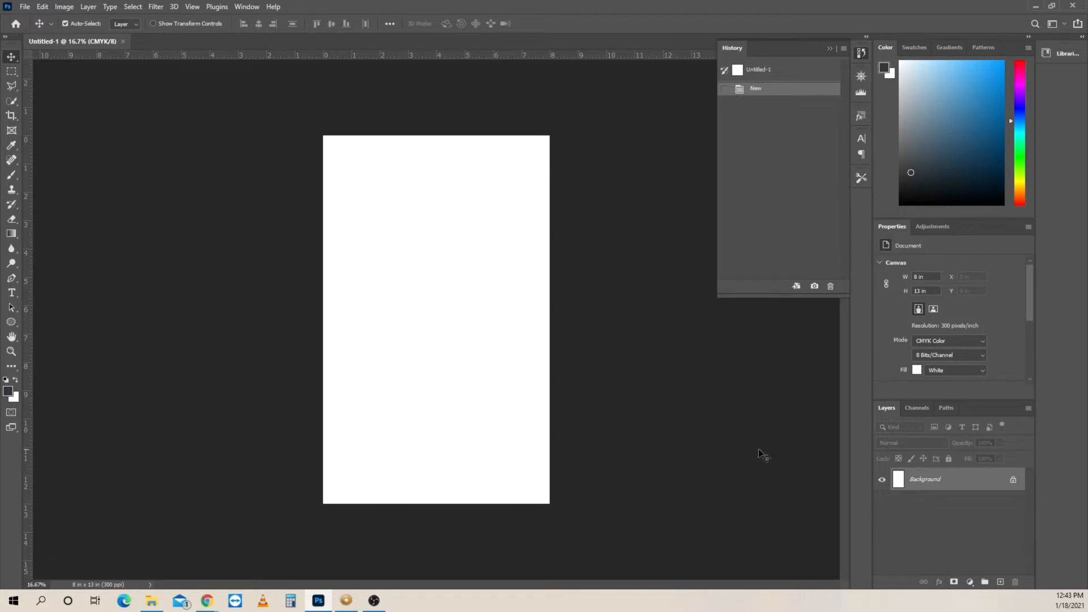
# Place the lobostudio-hamburg rose photo into the blank document as an embedded smart object
pyautogui.click(25, 8)
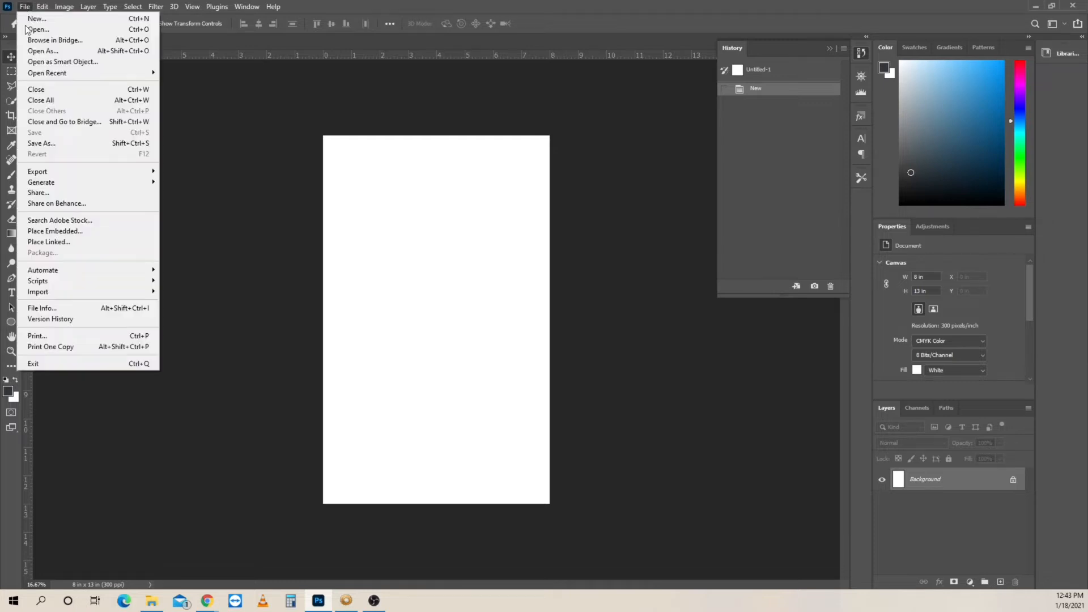
pyautogui.click(447, 12)
pyautogui.moveTo(205, 599)
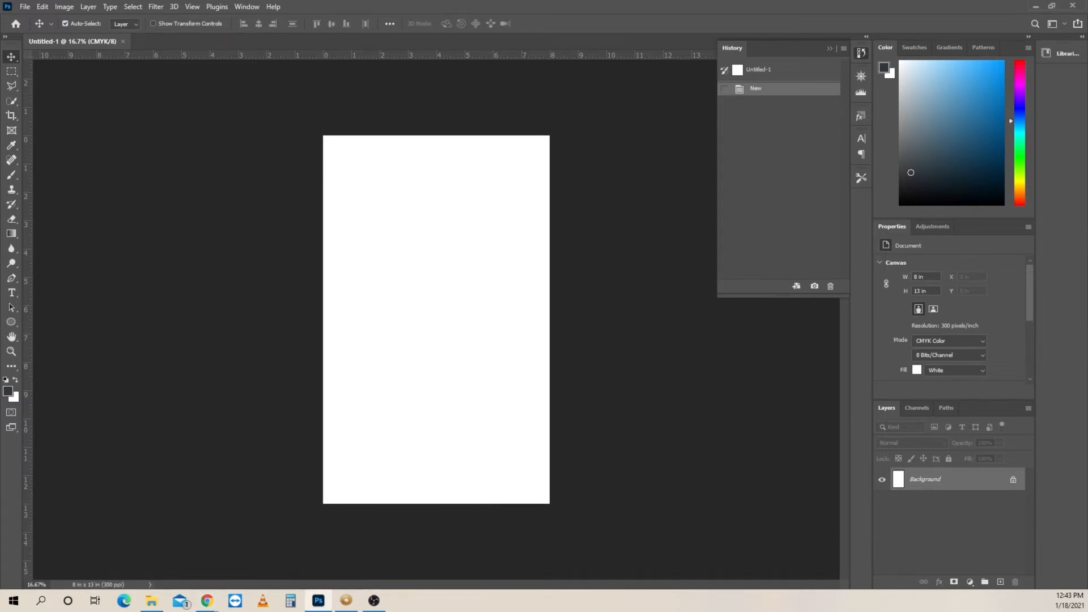
pyautogui.click(32, 8)
pyautogui.click(33, 9)
pyautogui.click(32, 8)
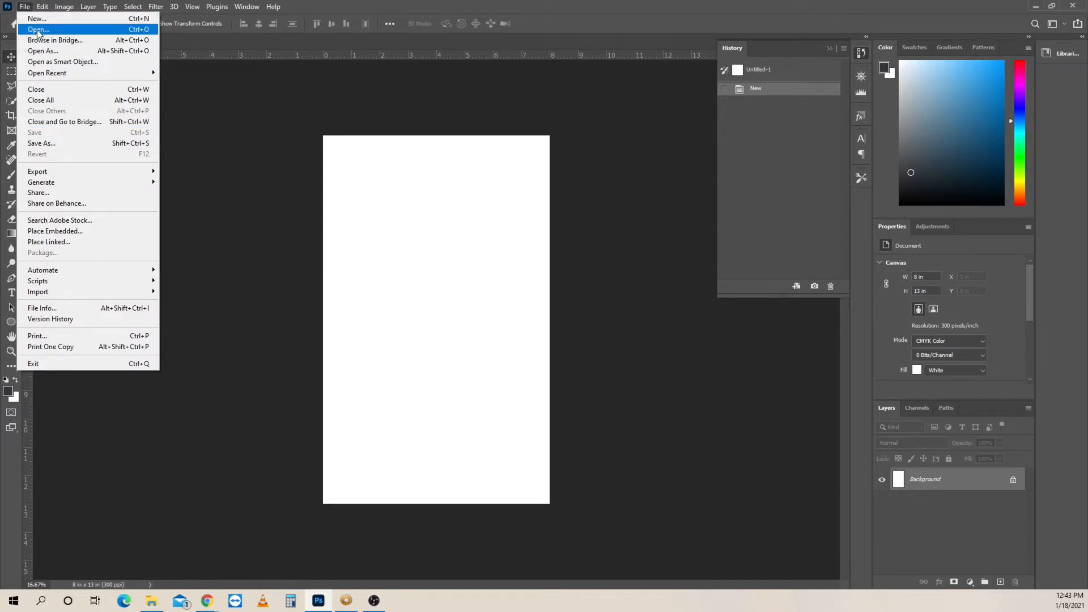
pyautogui.click(87, 231)
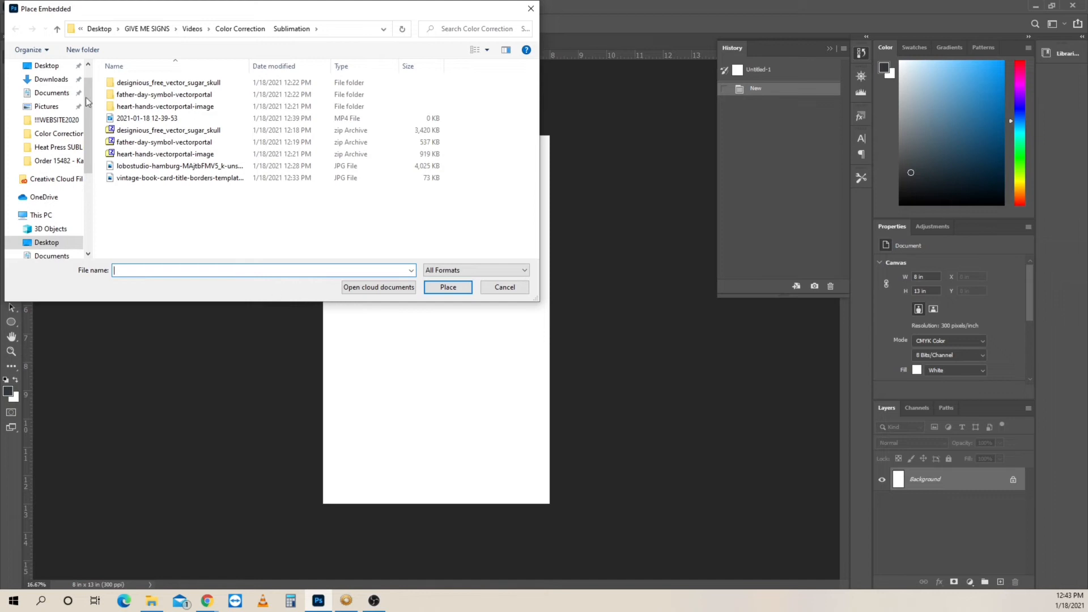
pyautogui.click(159, 167)
pyautogui.click(448, 288)
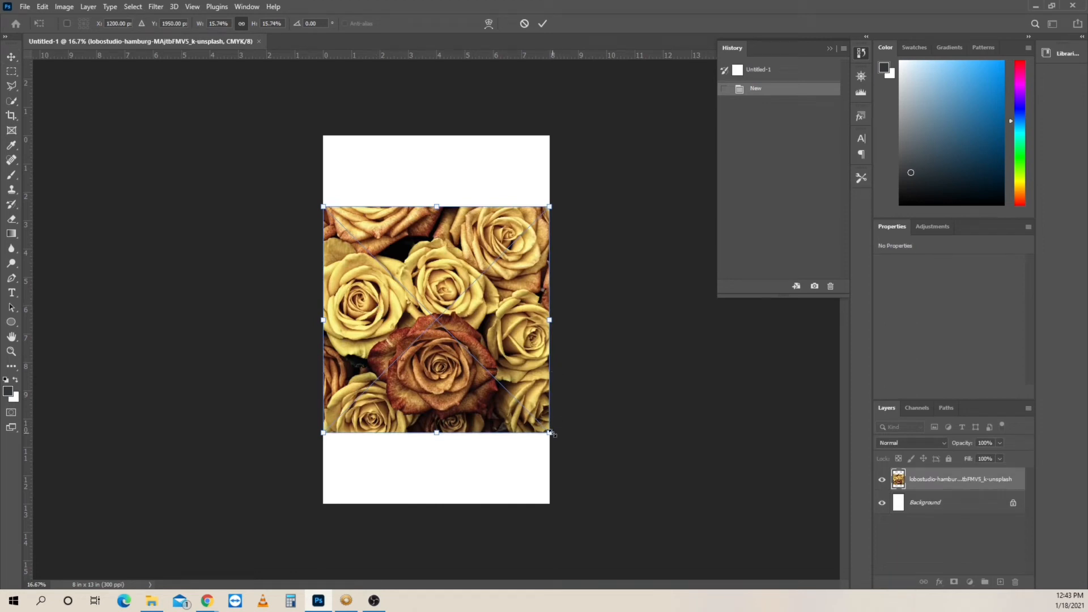
# Scale the placed rose photo down to about 7.68 inches wide, centre it horizontally on the page and commit the placement
pyautogui.moveTo(549, 433); pyautogui.dragTo(542, 425)
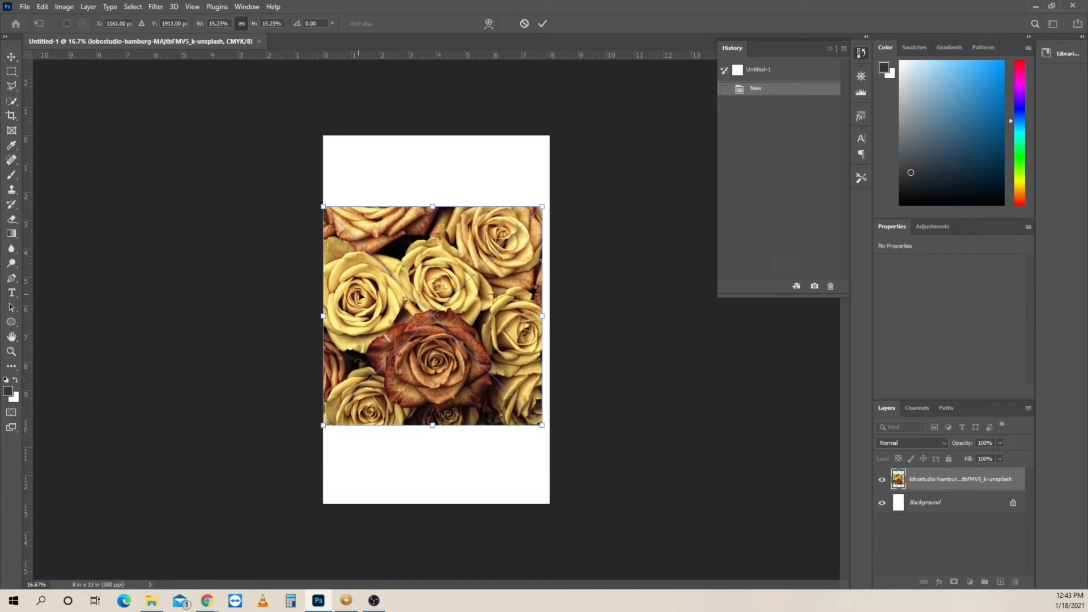
pyautogui.moveTo(543, 425)
pyautogui.mouseDown()
pyautogui.moveTo(553, 437)
pyautogui.moveTo(527, 418)
pyautogui.moveTo(560, 448)
pyautogui.moveTo(540, 424)
pyautogui.mouseUp()
pyautogui.moveTo(478, 366); pyautogui.dragTo(484, 369)
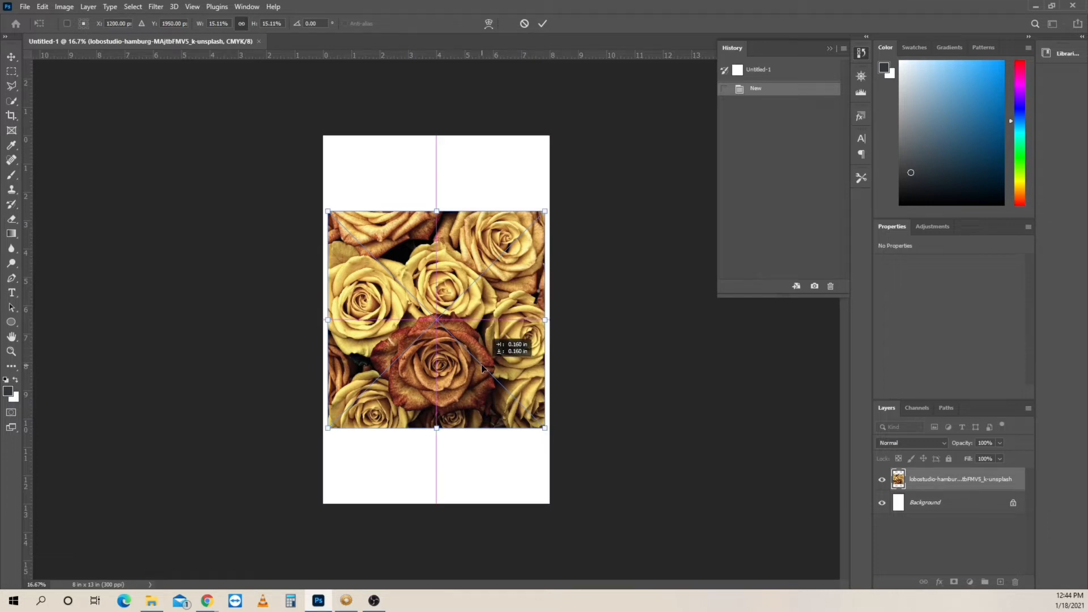
pyautogui.moveTo(482, 364)
pyautogui.mouseDown()
pyautogui.moveTo(484, 346)
pyautogui.moveTo(482, 365)
pyautogui.mouseUp()
pyautogui.press('Return')
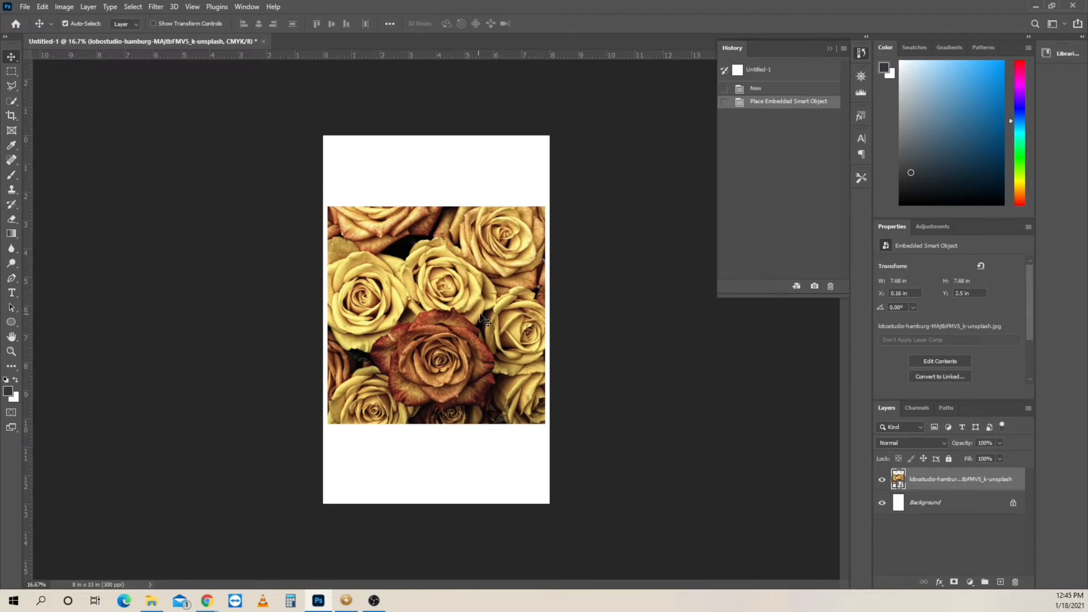
# Add a Curves adjustment layer above the rose photo and sample the dark gap between the upper roses as black point
pyautogui.click(970, 583)
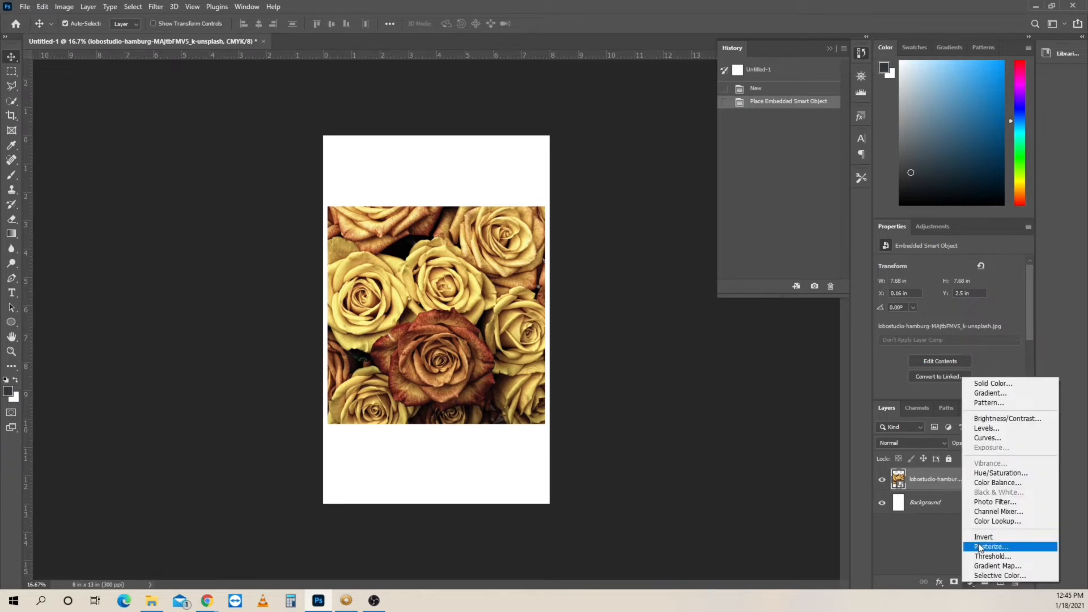
pyautogui.click(986, 441)
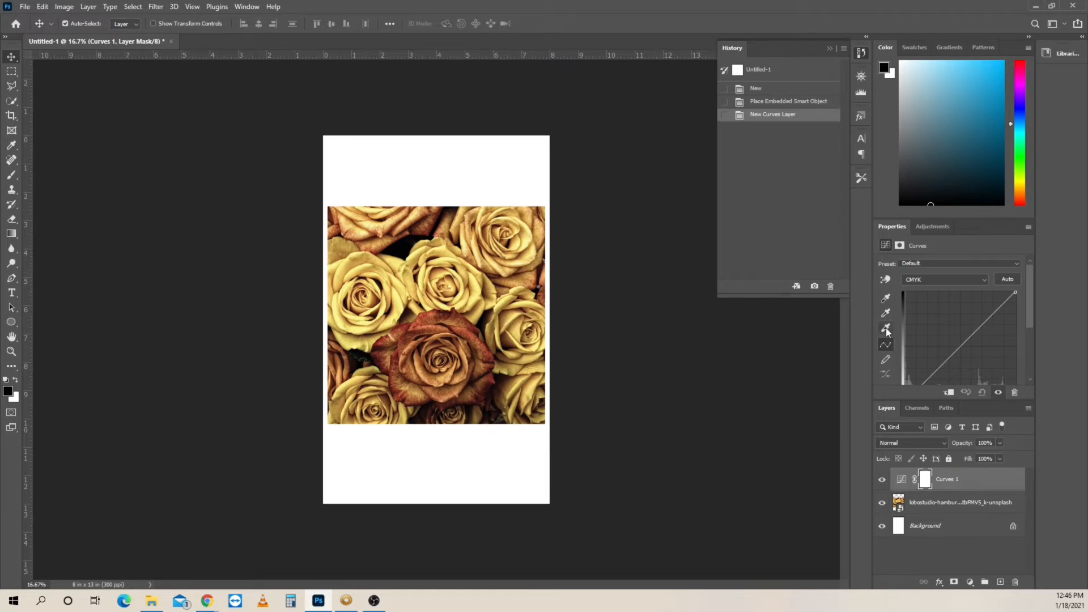
pyautogui.click(887, 301)
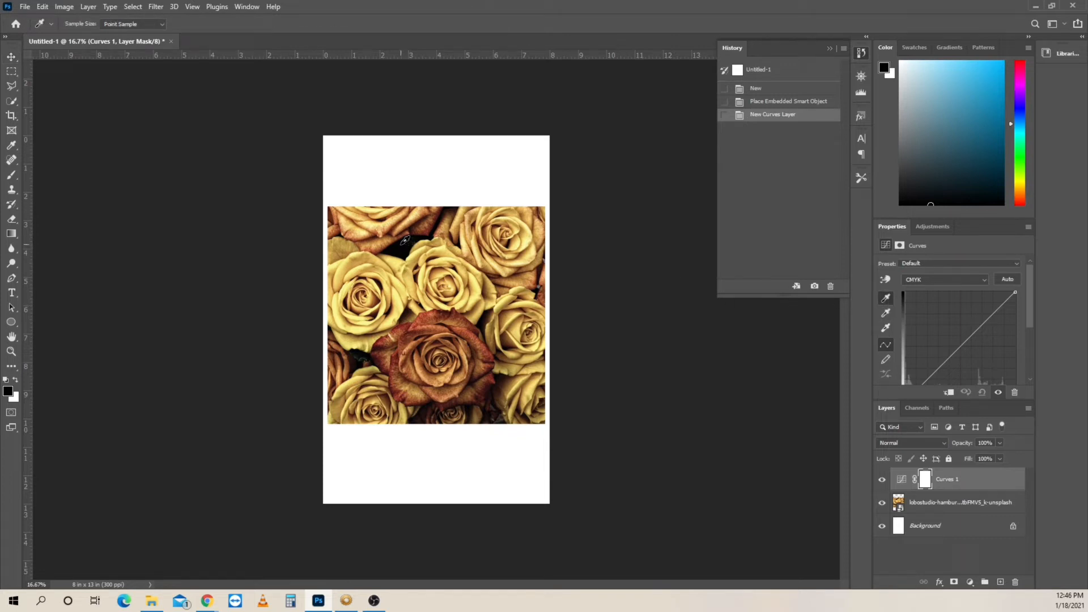
pyautogui.click(405, 241)
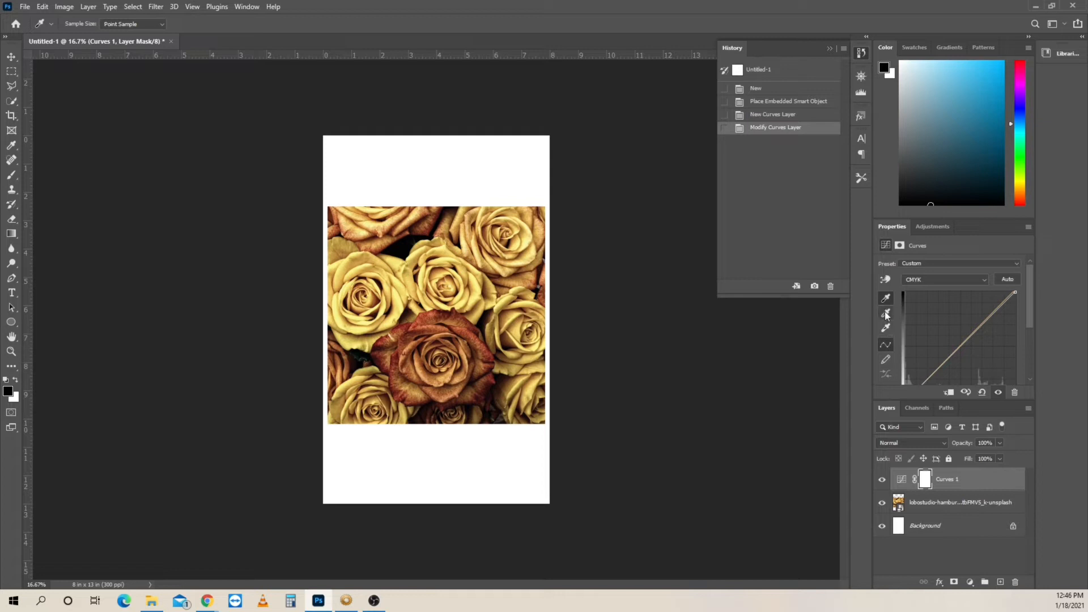
# Sample a light petal edge of the yellow roses as the Curves white point and bend the CMYK curve upward at its middle
pyautogui.click(887, 330)
pyautogui.click(402, 293)
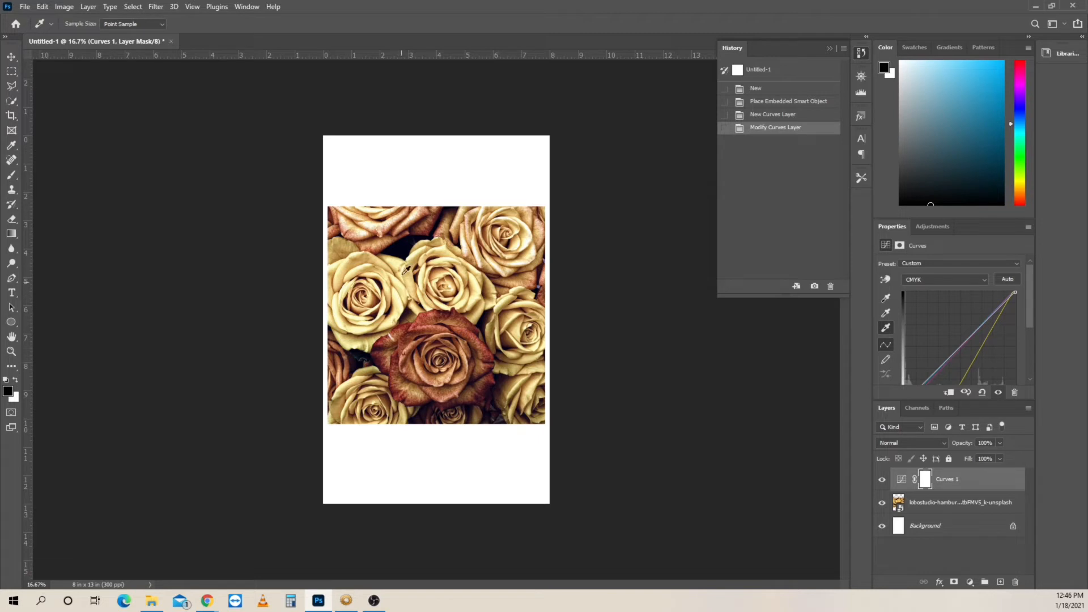
pyautogui.click(401, 300)
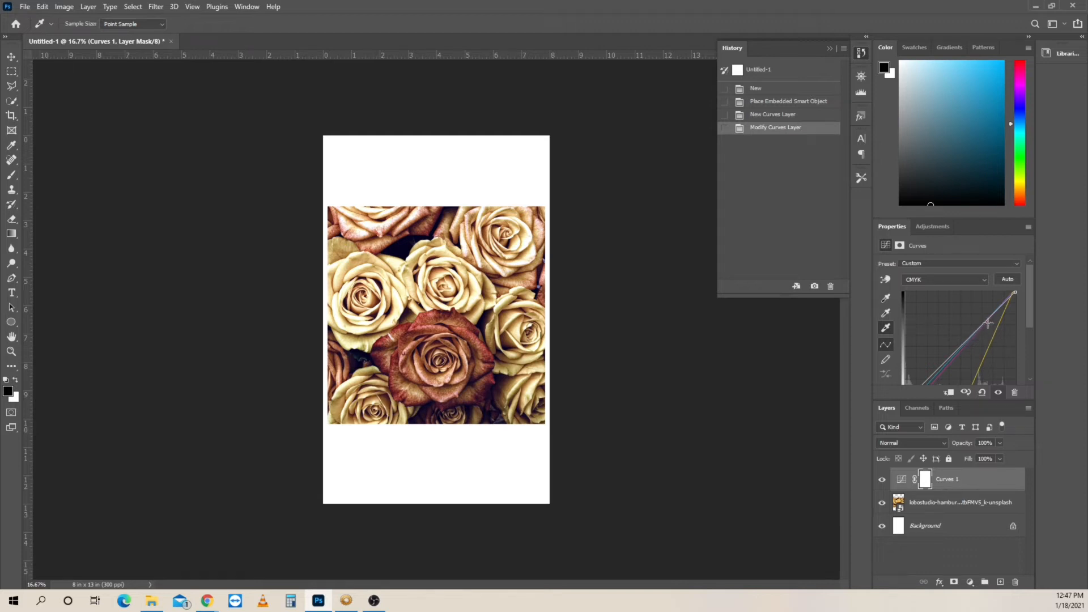
pyautogui.moveTo(986, 322); pyautogui.dragTo(961, 328)
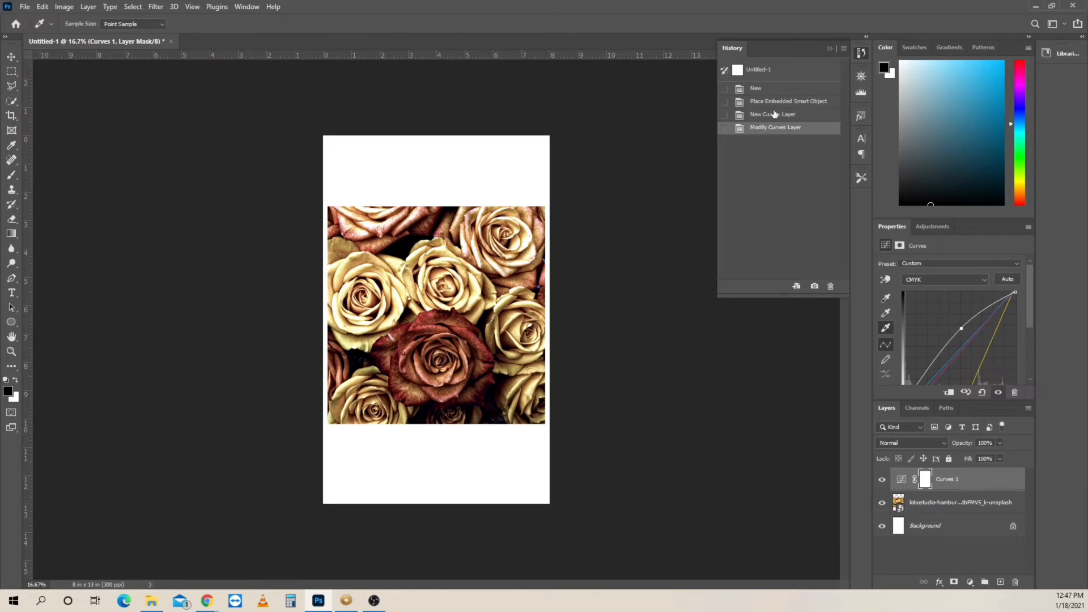
# Compare the rose photo with and without the Curves adjustment using the history states and the adjustment layer's visibility
pyautogui.click(774, 102)
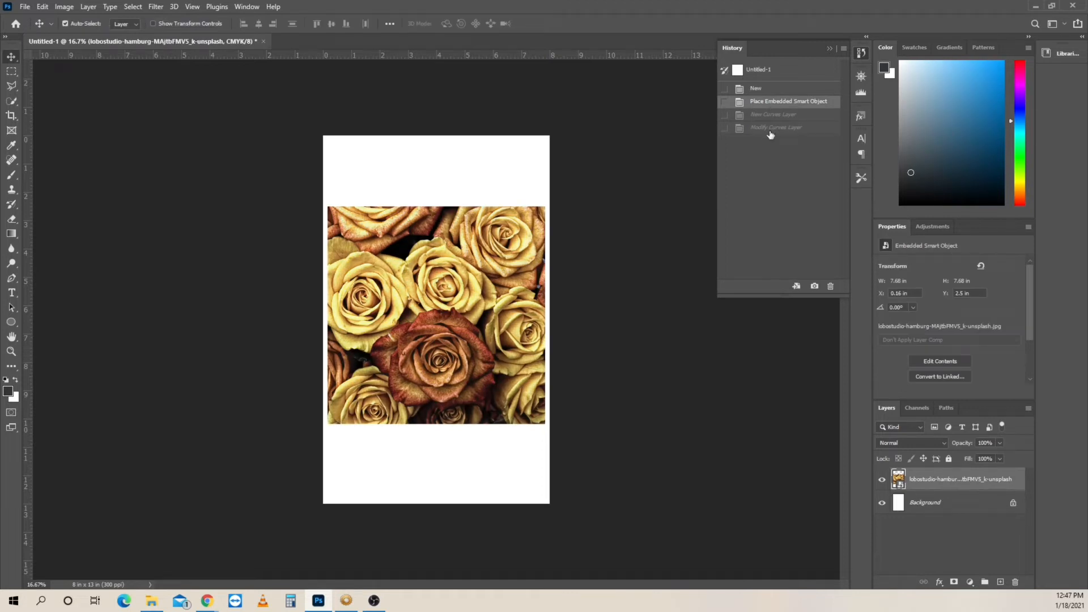
pyautogui.click(770, 131)
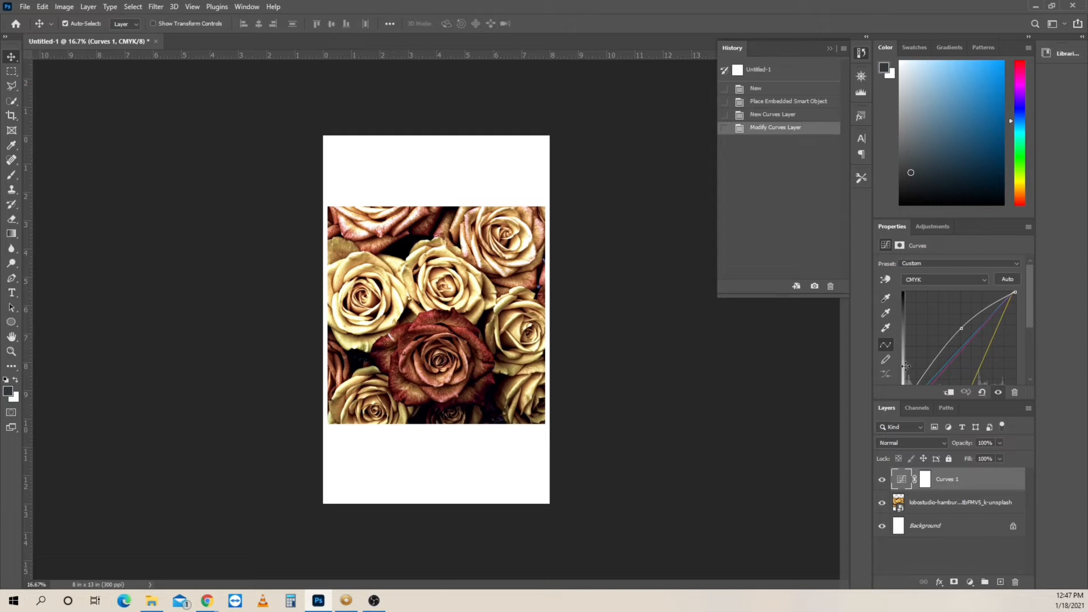
pyautogui.click(948, 545)
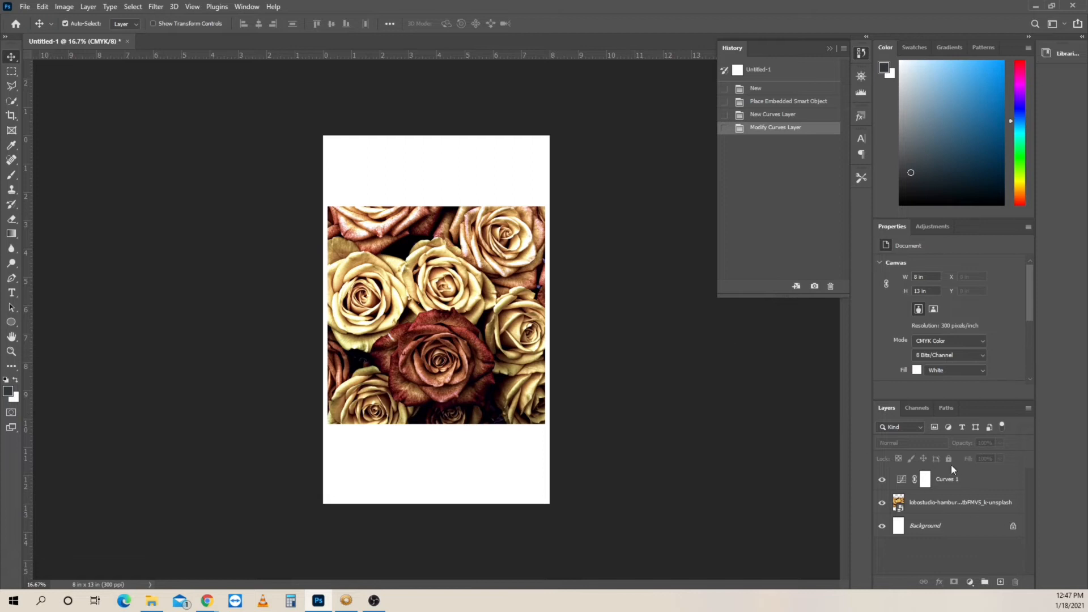
pyautogui.click(969, 583)
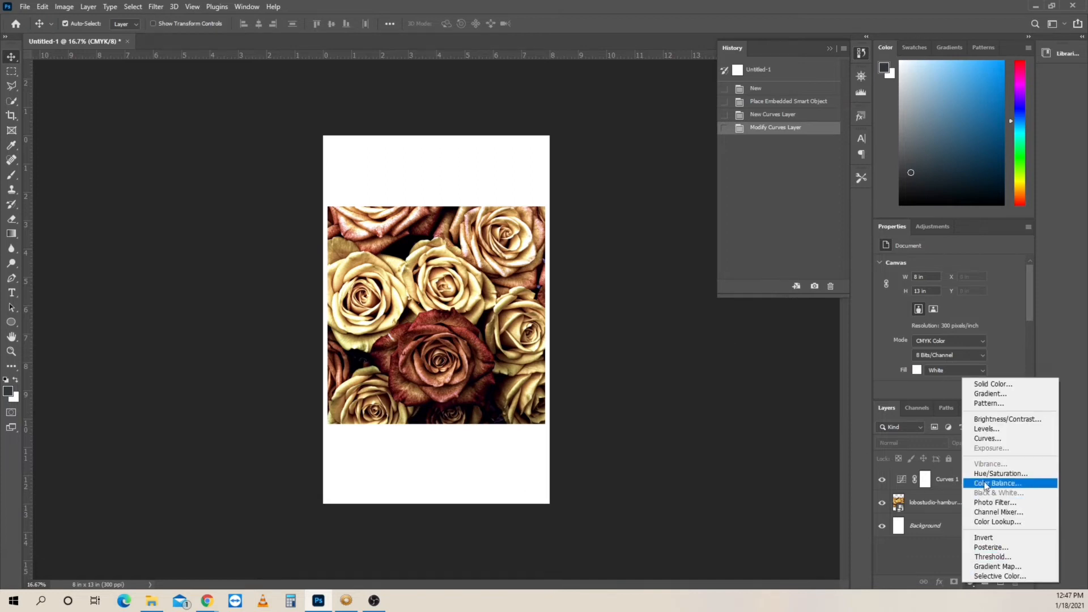
pyautogui.click(940, 559)
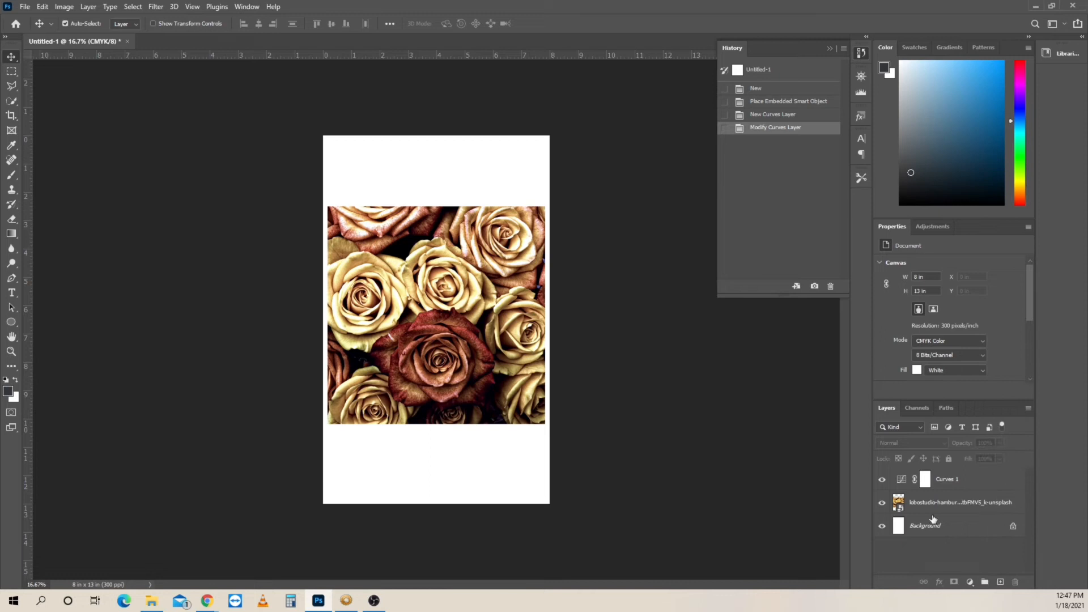
pyautogui.click(955, 478)
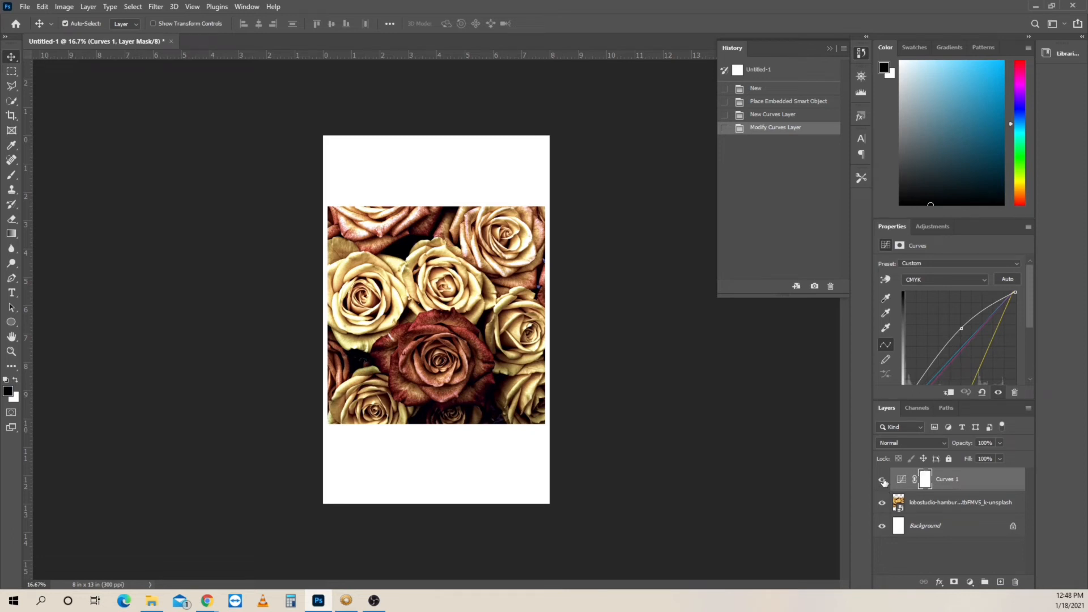
pyautogui.click(882, 480)
pyautogui.click(883, 481)
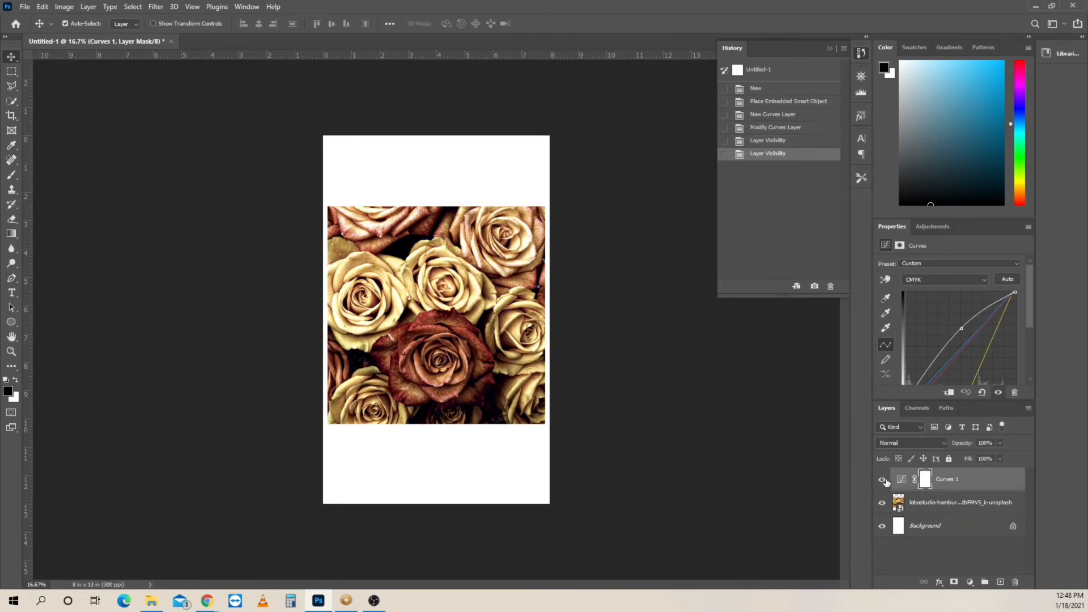
pyautogui.click(886, 481)
pyautogui.click(888, 482)
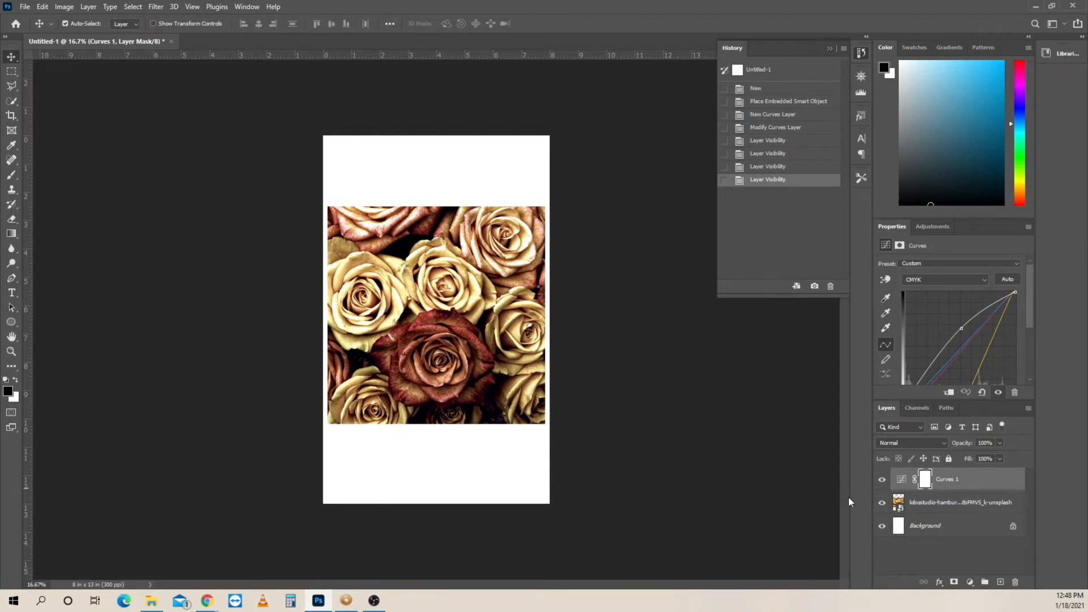
pyautogui.click(955, 554)
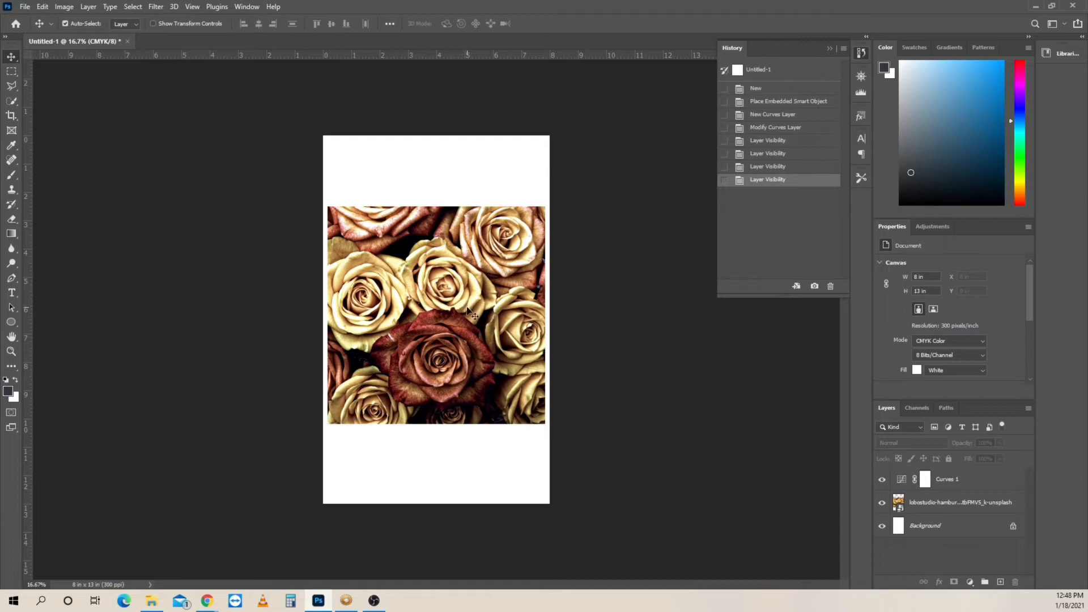
# Add a horizontal text layer reading "Love" in the white area above the rose photo
pyautogui.click(13, 298)
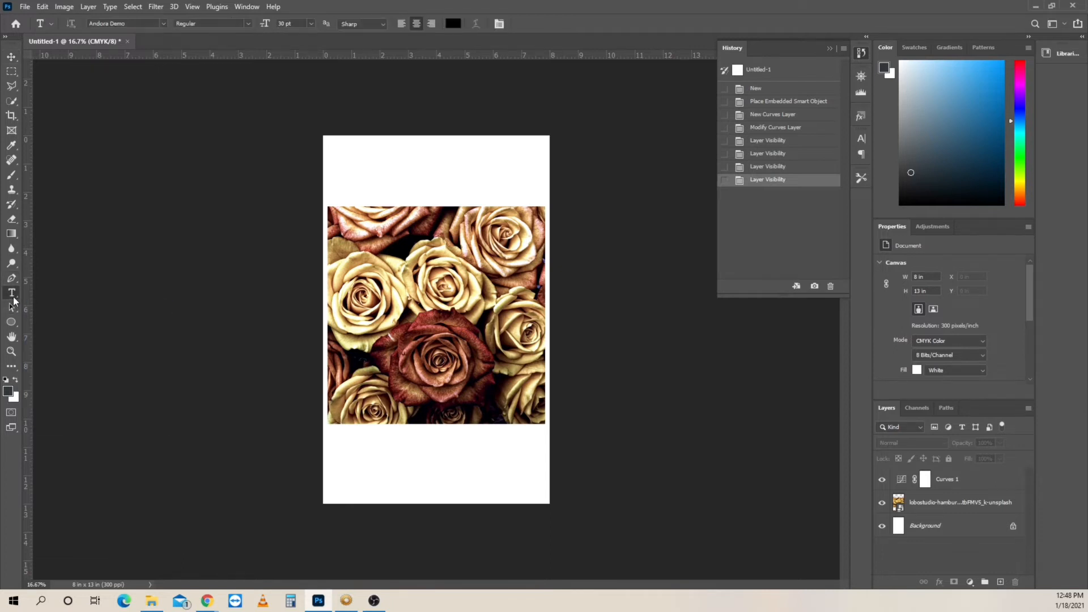
pyautogui.click(363, 180)
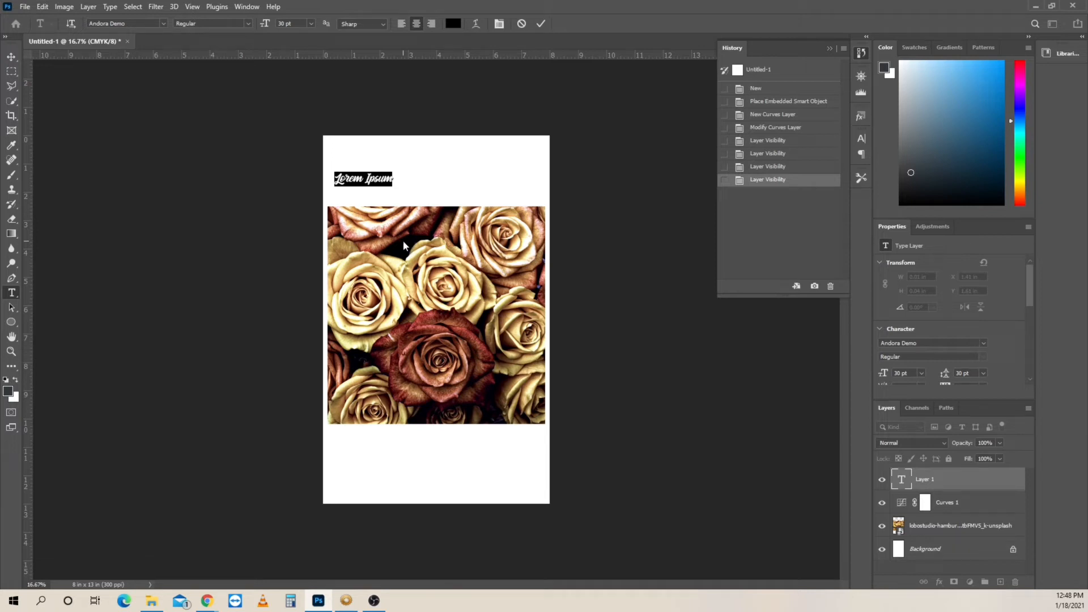
pyautogui.write('Love')
pyautogui.click(11, 57)
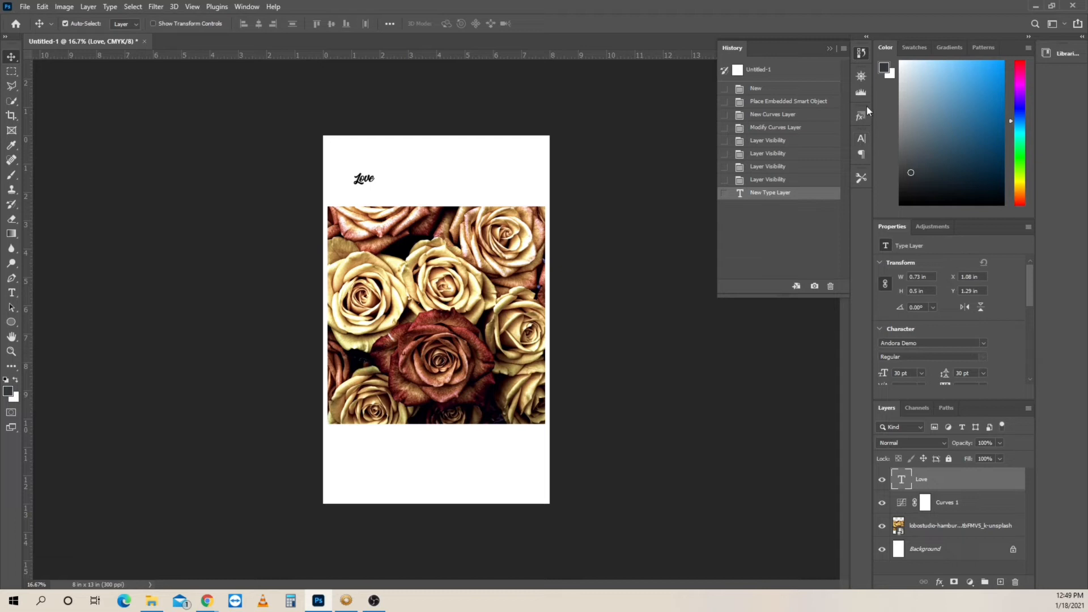
# Browse the fonts for the Love text, choose Andora Demo, and check the text colour
pyautogui.click(863, 140)
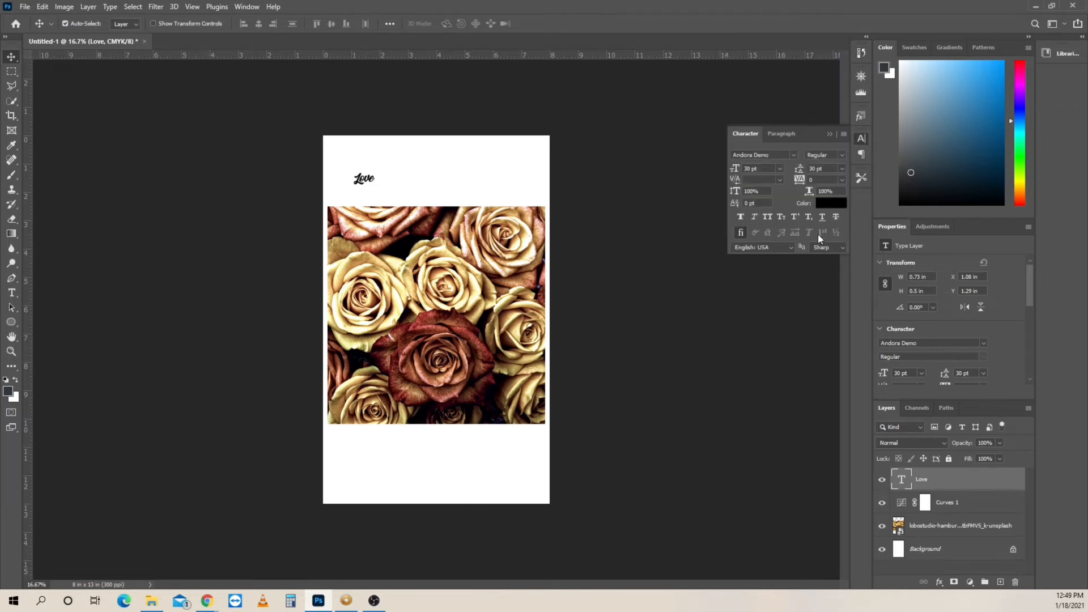
pyautogui.click(795, 155)
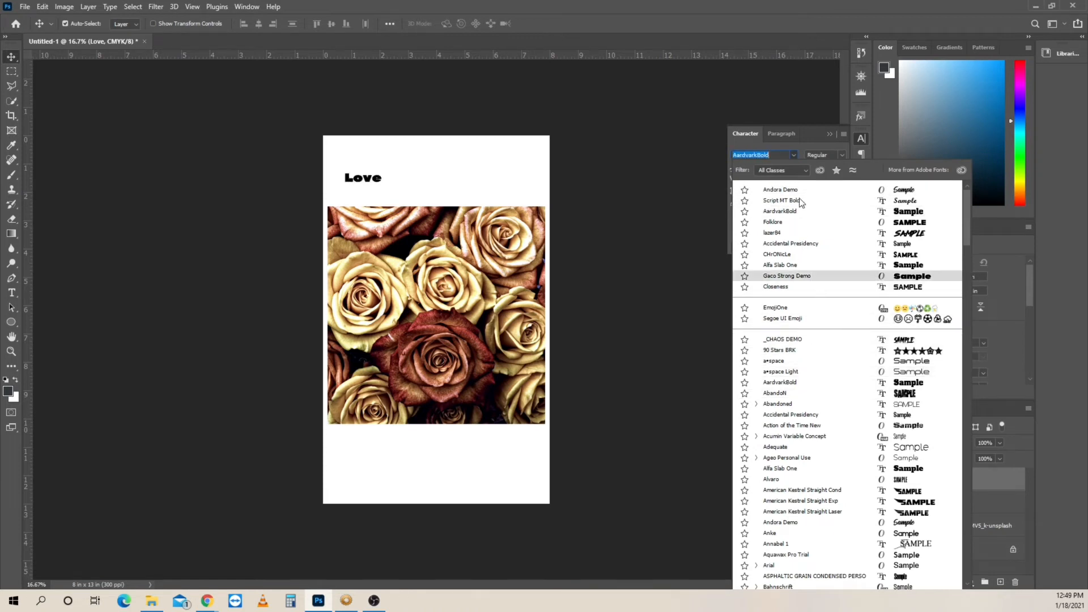
pyautogui.click(812, 187)
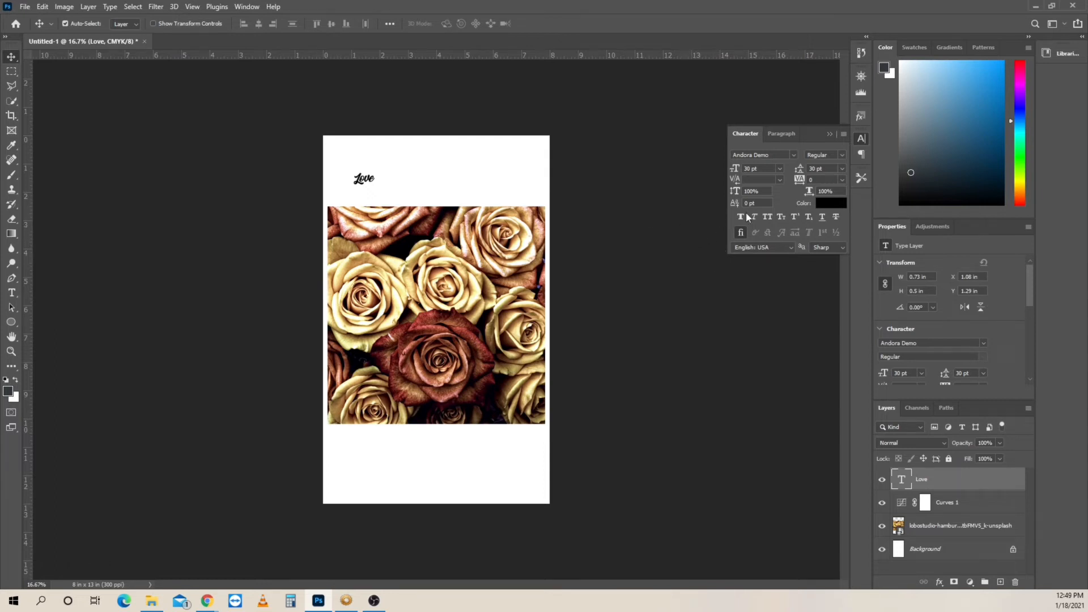
pyautogui.click(831, 203)
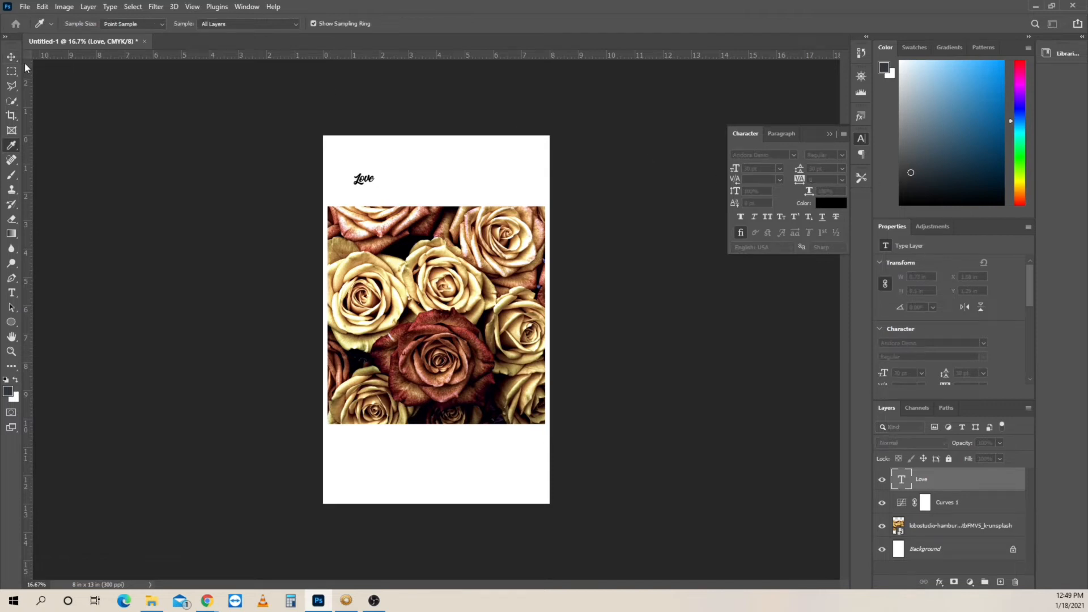
pyautogui.click(262, 107)
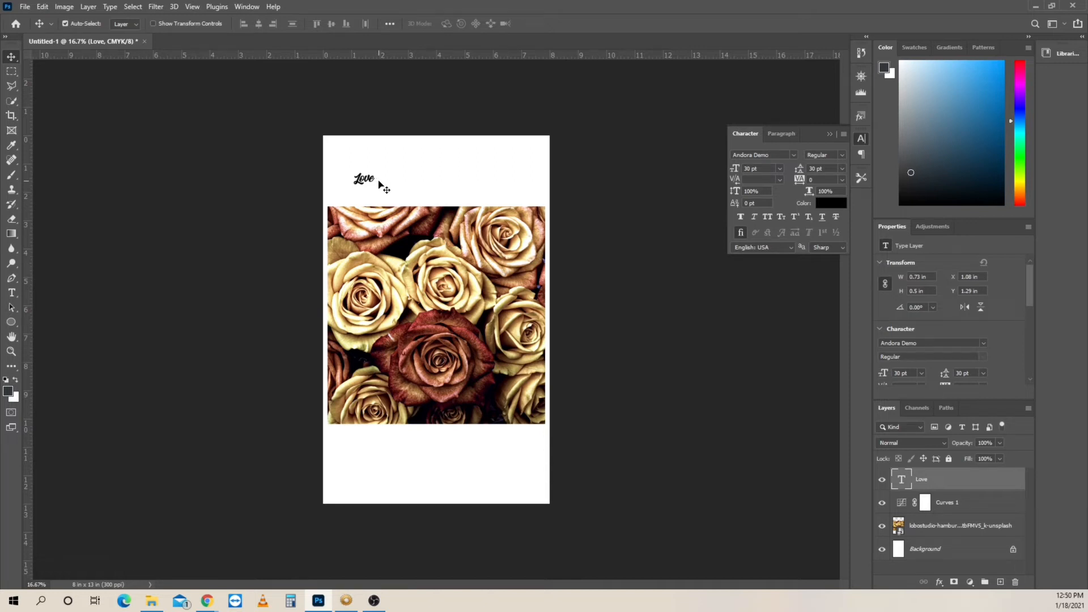
# Scale the Love text proportionally to about 5.59 inches wide and position it over the middle of the rose photo
pyautogui.moveTo(383, 183); pyautogui.dragTo(384, 183)
pyautogui.press('ctrl')
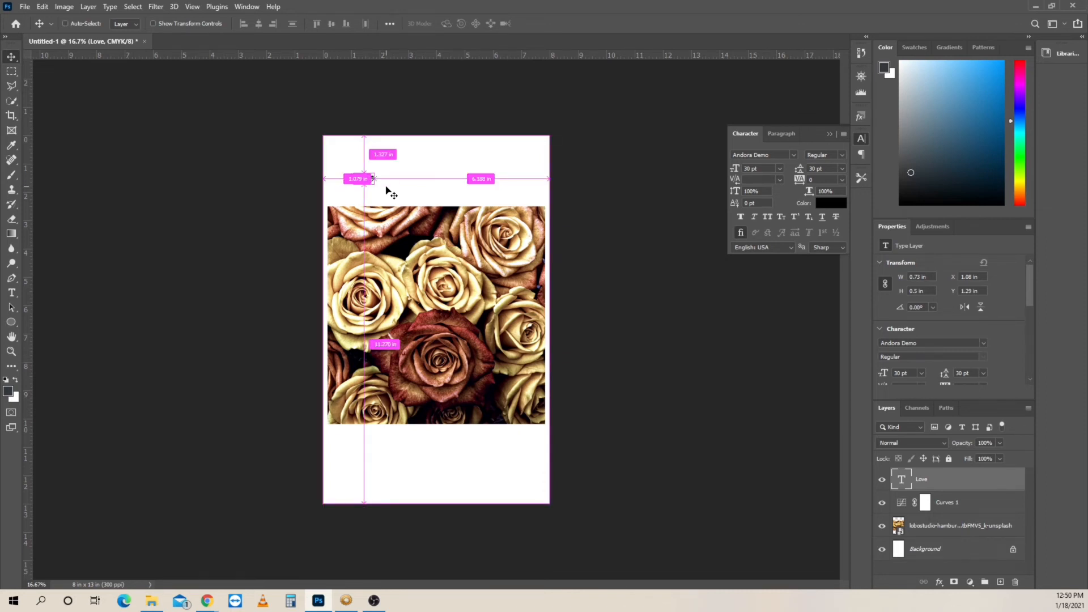
pyautogui.hotkey('ctrl', 't')
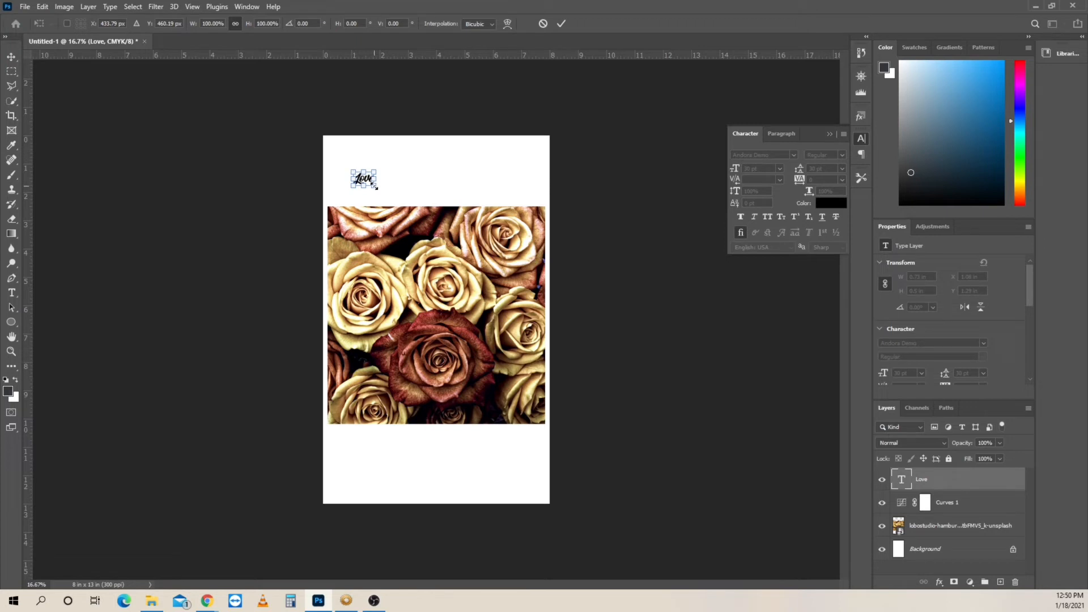
pyautogui.moveTo(375, 187); pyautogui.dragTo(513, 286)
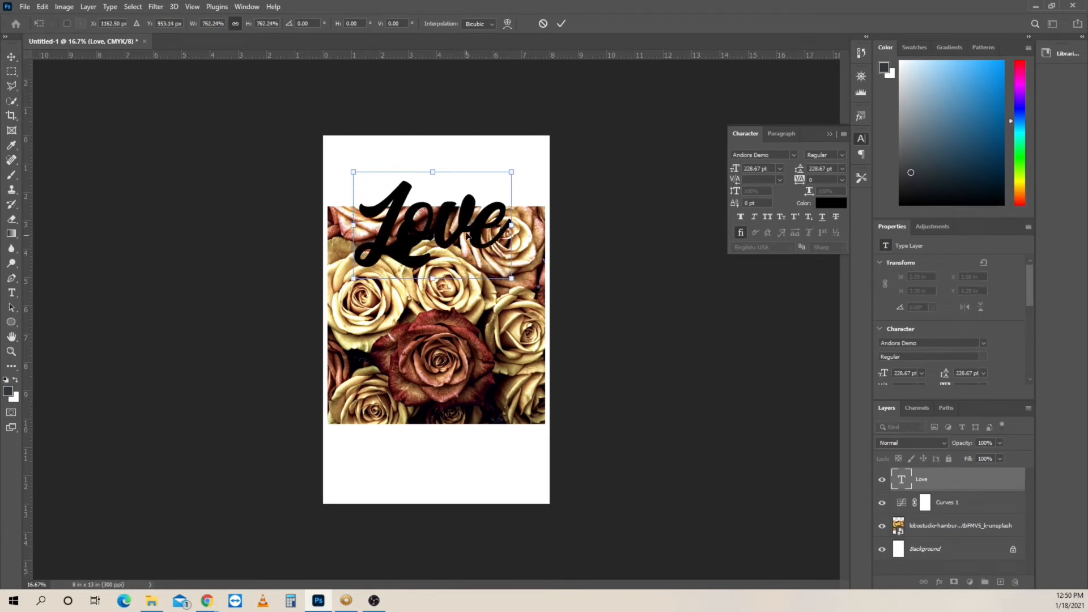
pyautogui.moveTo(469, 214); pyautogui.dragTo(470, 287)
pyautogui.press('Return')
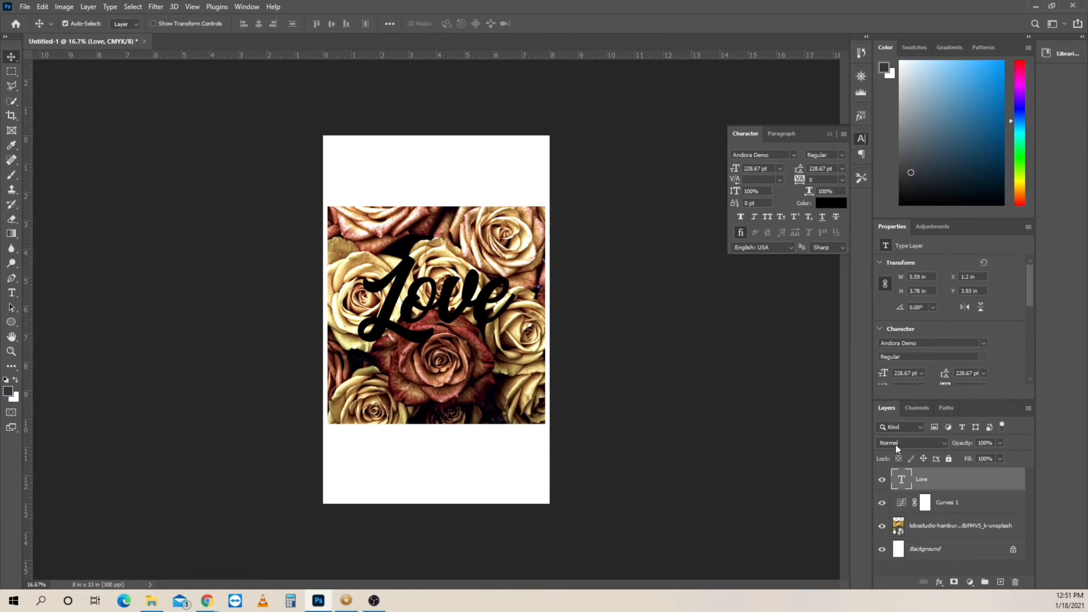
# Set the Love layer's blend mode to Linear Dodge (Add) and duplicate the layer
pyautogui.click(941, 442)
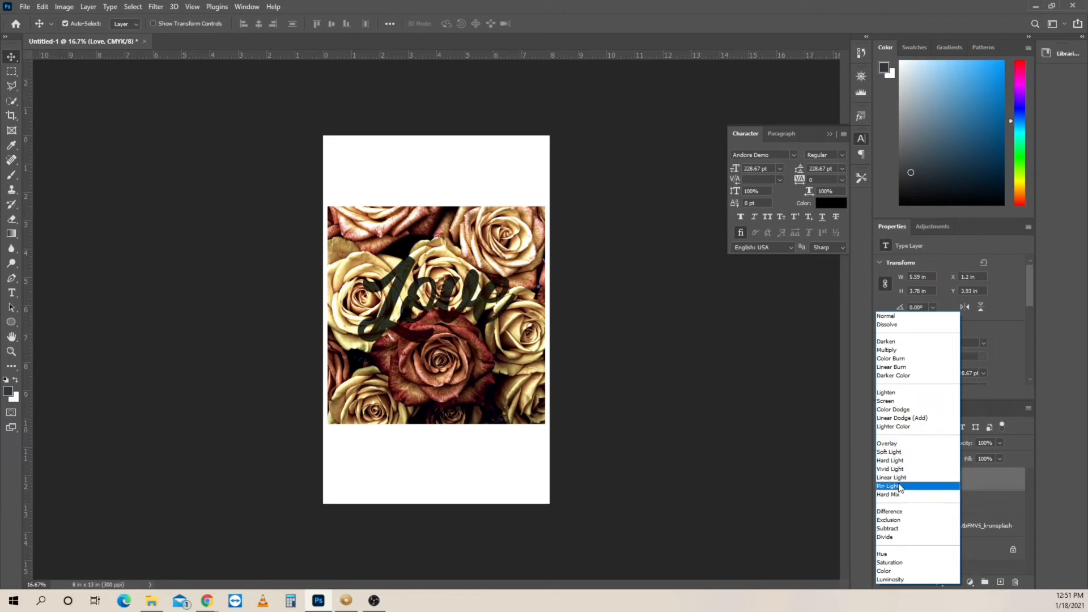
pyautogui.click(904, 420)
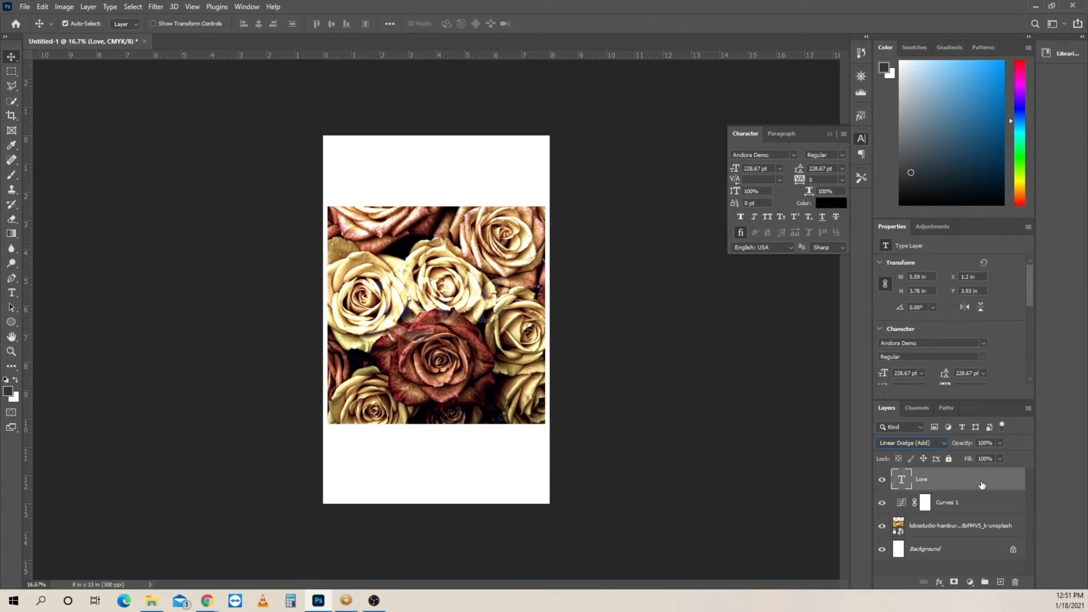
pyautogui.moveTo(978, 486); pyautogui.dragTo(1003, 582)
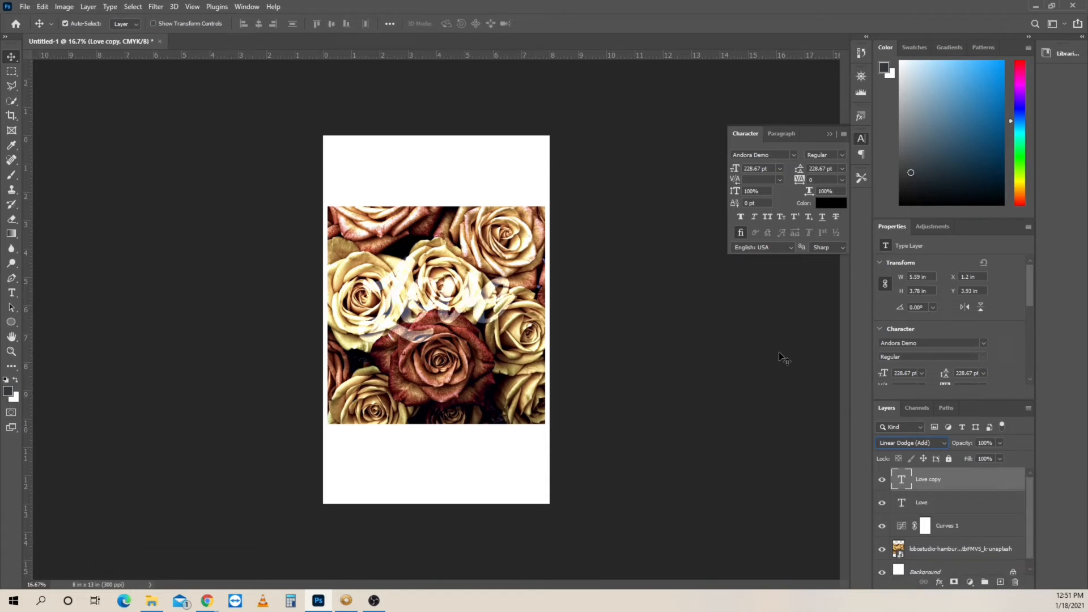
# Set the duplicated Love layer's blend mode to Normal and its text colour to white
pyautogui.click(936, 443)
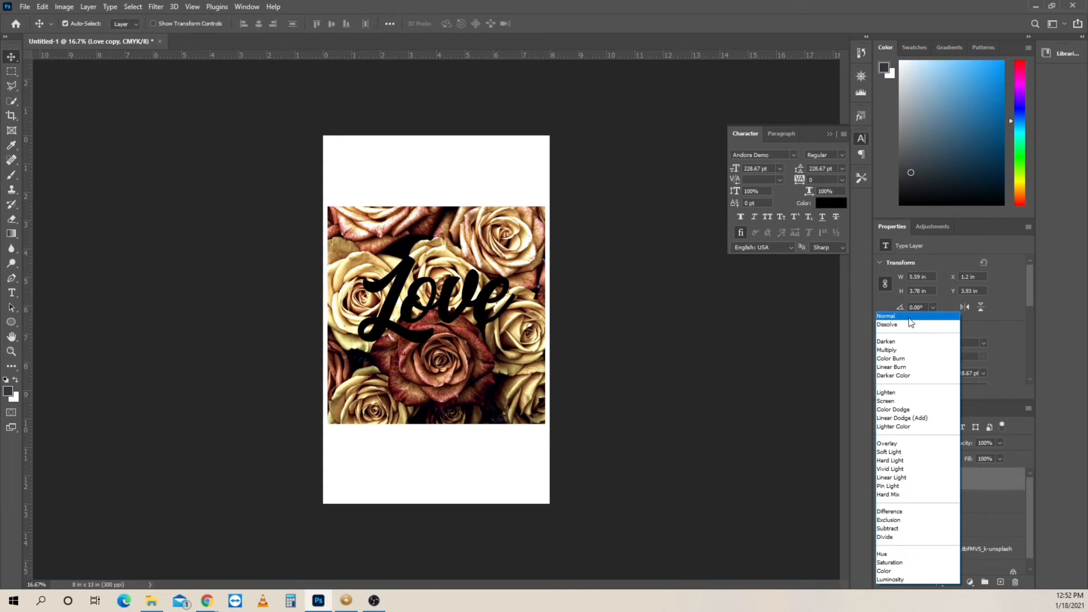
pyautogui.click(909, 317)
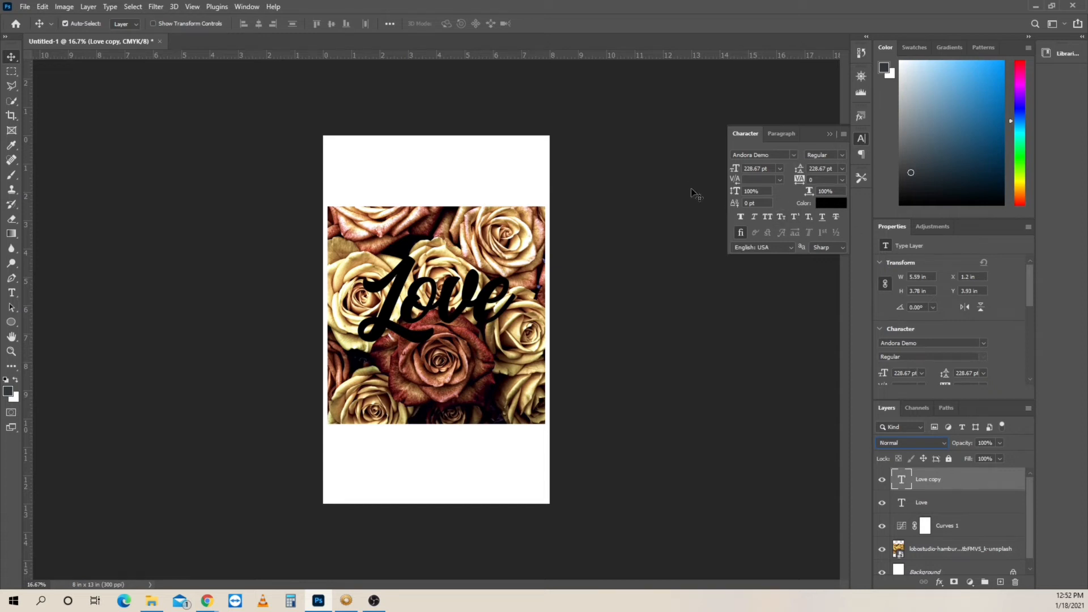
pyautogui.click(831, 204)
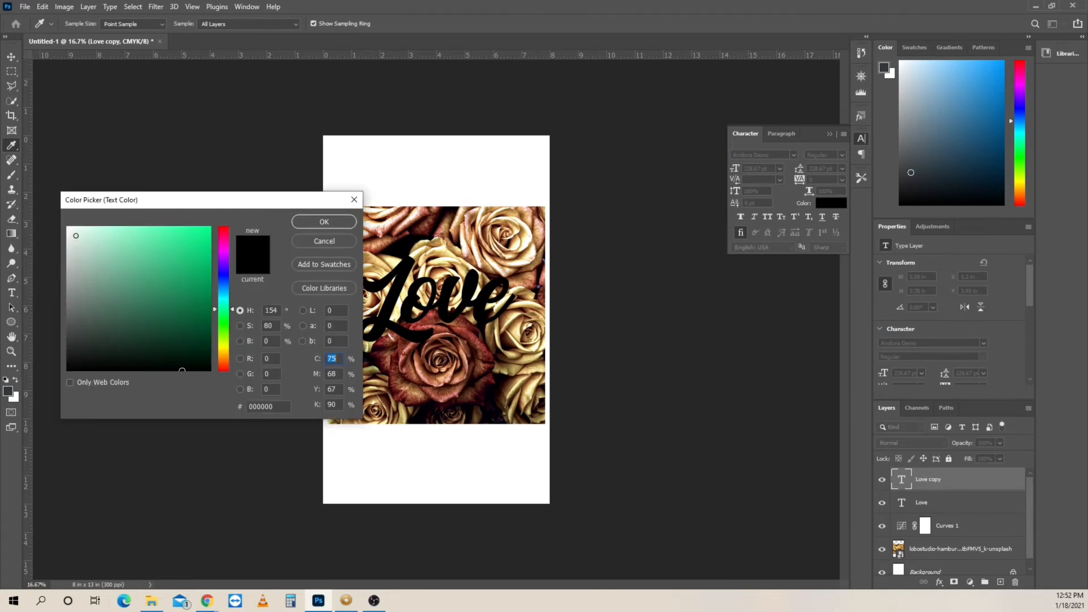
pyautogui.click(68, 229)
pyautogui.click(328, 222)
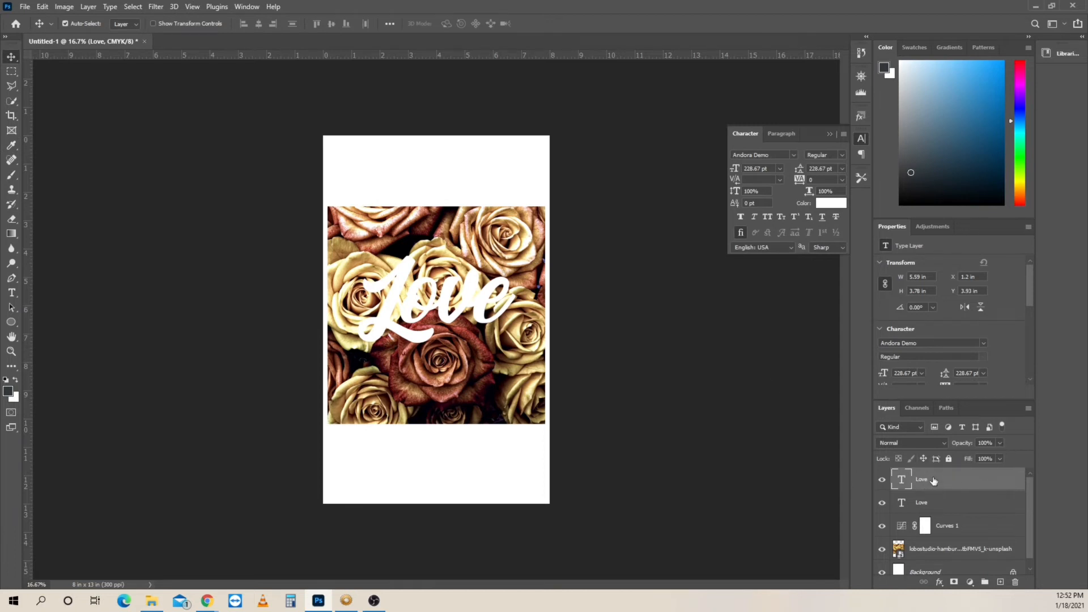
# Reduce the white Love text's opacity to 57% and move it down over the dark red rose
pyautogui.click(1001, 443)
pyautogui.moveTo(1002, 456); pyautogui.dragTo(958, 461)
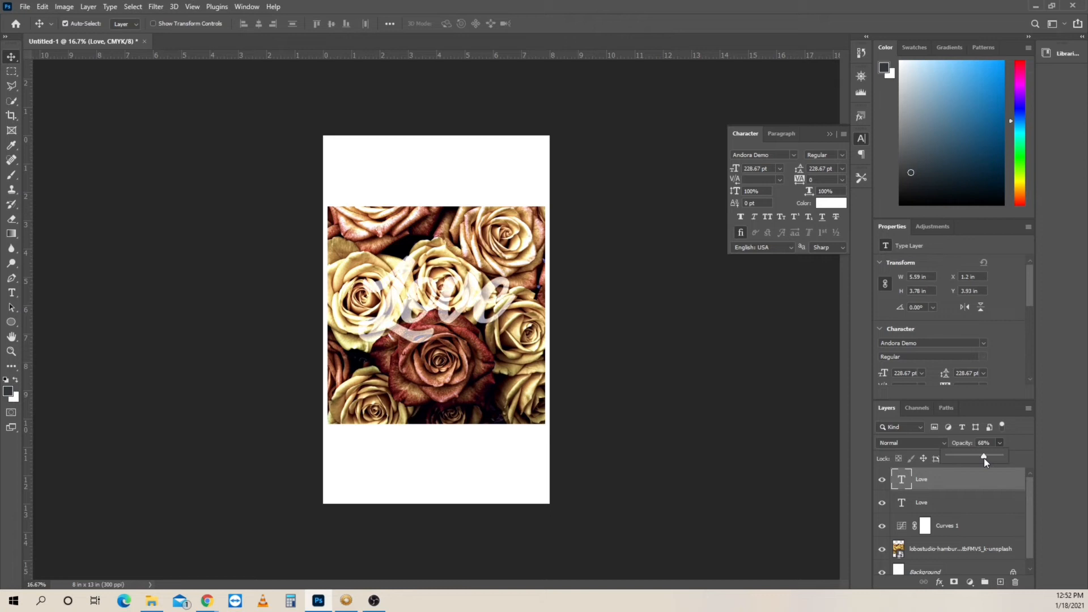
pyautogui.moveTo(985, 458); pyautogui.dragTo(978, 462)
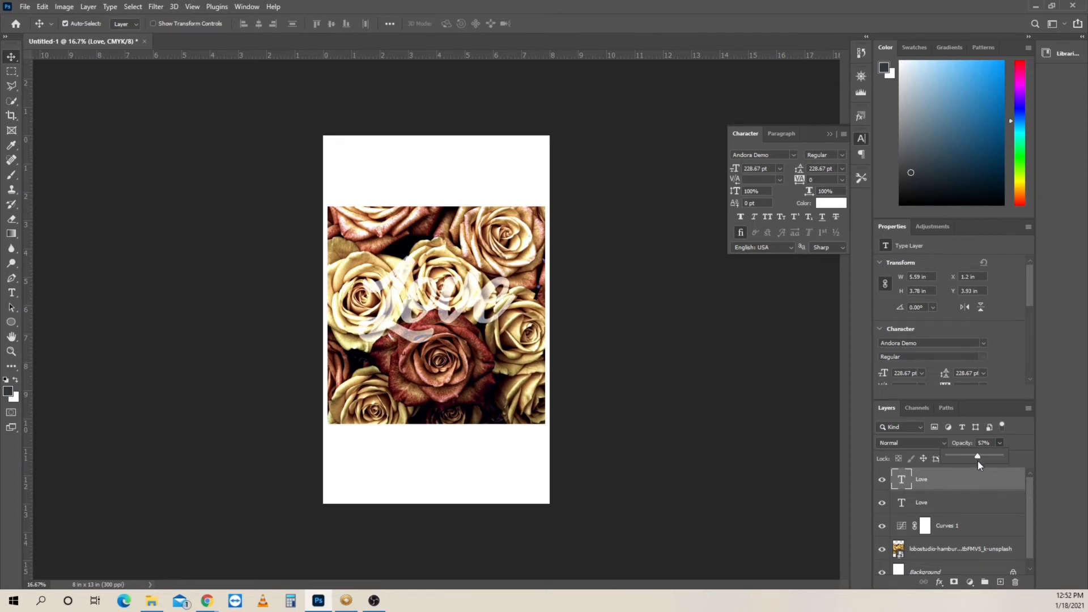
pyautogui.click(11, 60)
pyautogui.moveTo(448, 316); pyautogui.dragTo(447, 377)
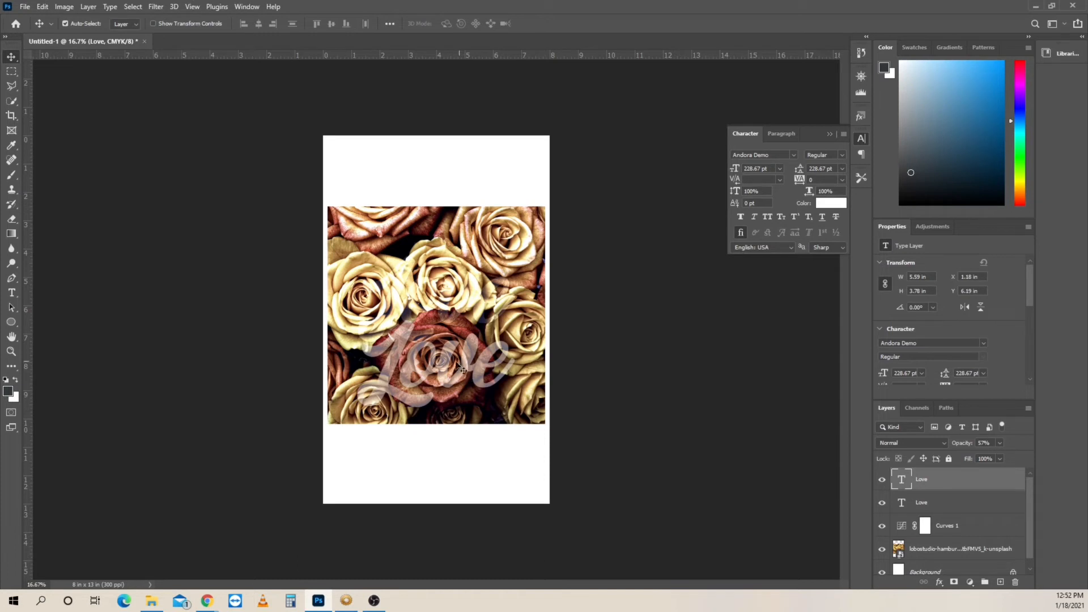
pyautogui.moveTo(446, 356); pyautogui.dragTo(448, 360)
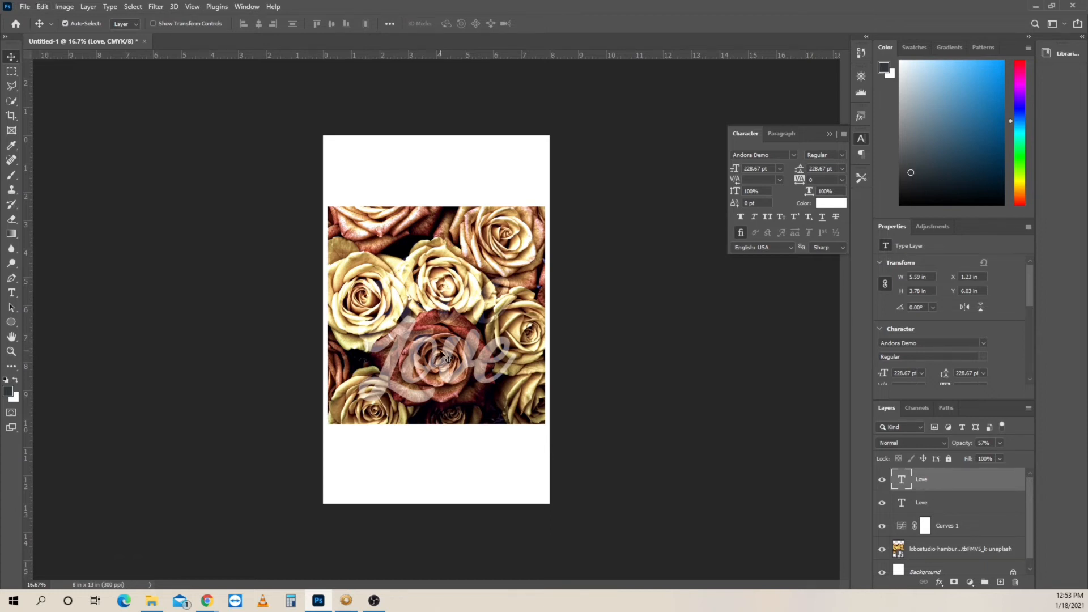
# Open the image vintage-book-card-title-borders-template-vector-85181082 from the Sublimation folder as a separate document
pyautogui.click(25, 7)
pyautogui.moveTo(62, 7)
pyautogui.moveTo(29, 5)
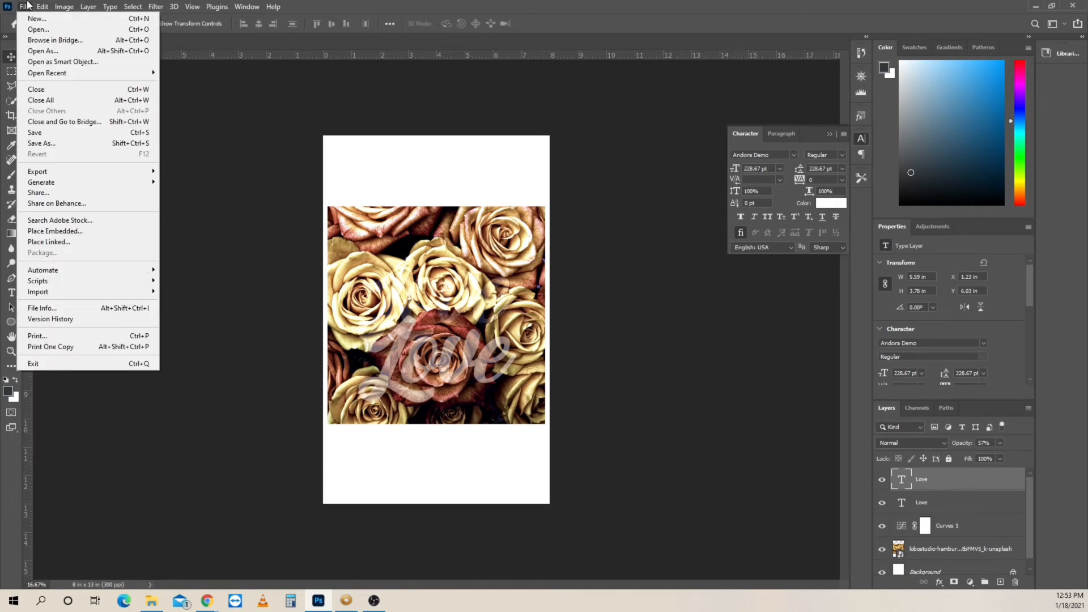
pyautogui.click(40, 31)
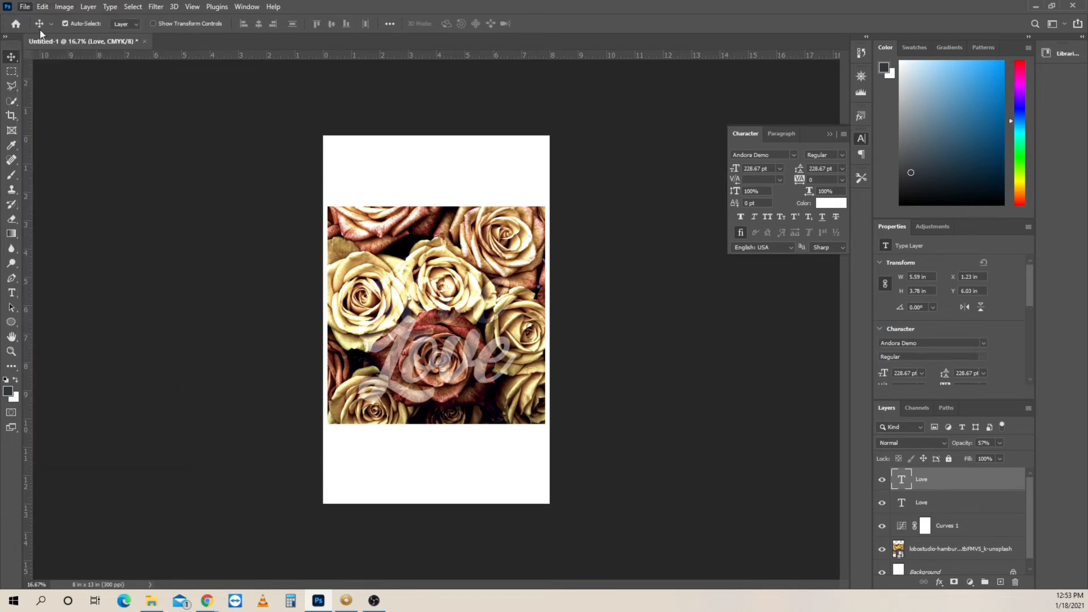
pyautogui.click(182, 179)
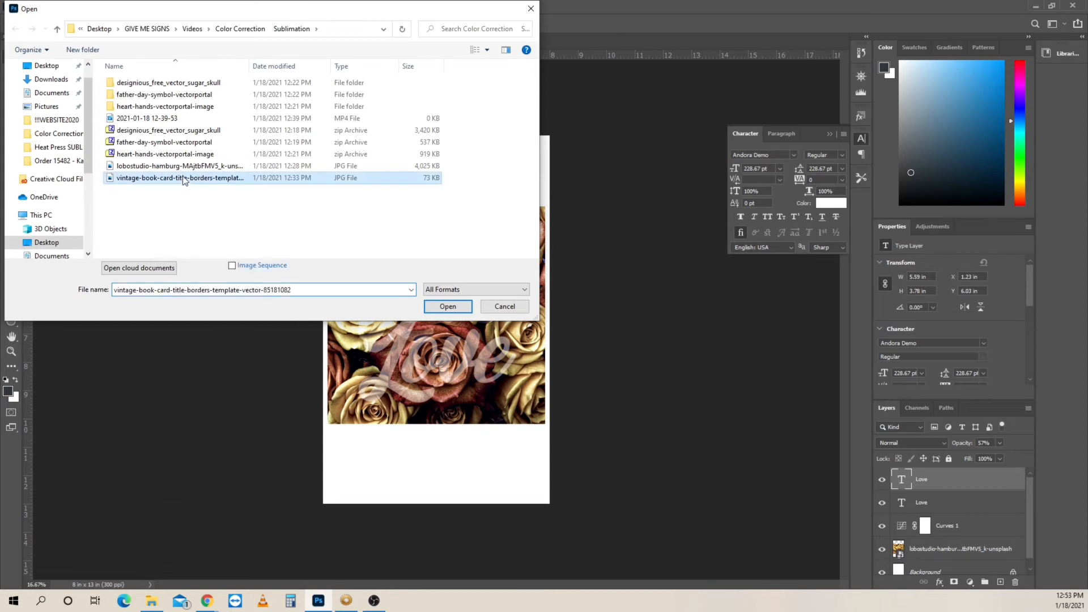
pyautogui.click(454, 308)
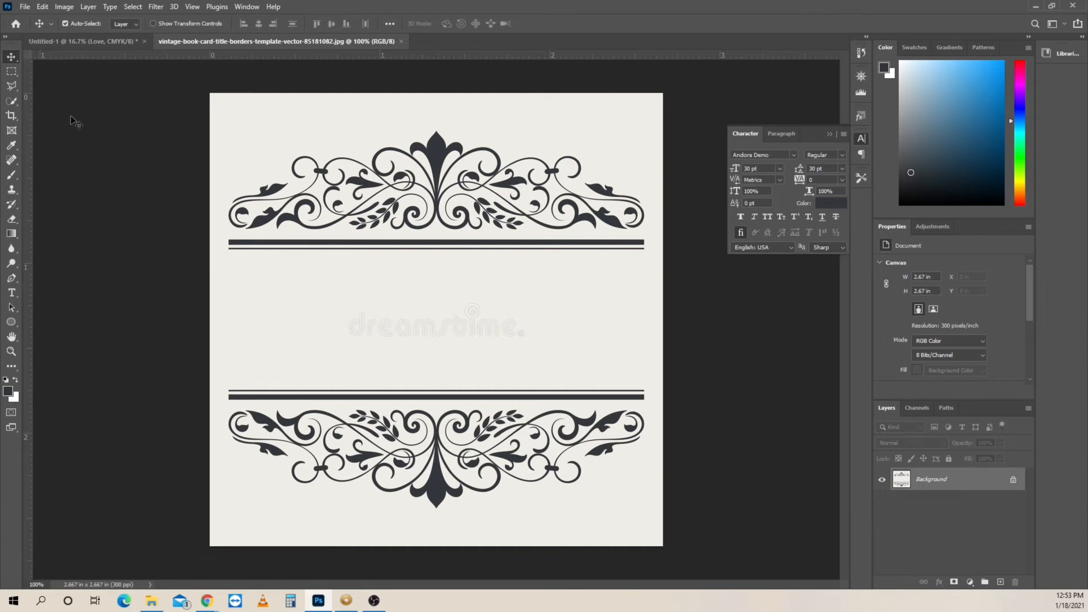
# Select the upper ornament and its double line with a rectangular marquee and crop the image to that selection
pyautogui.click(12, 72)
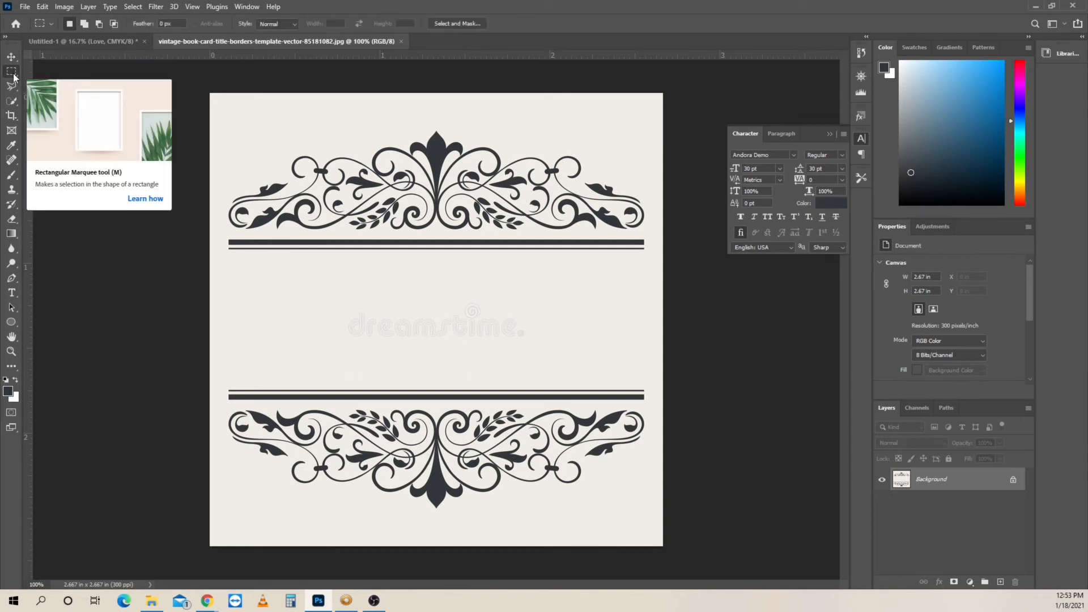
pyautogui.moveTo(216, 124); pyautogui.dragTo(547, 248)
pyautogui.moveTo(616, 257); pyautogui.dragTo(655, 263)
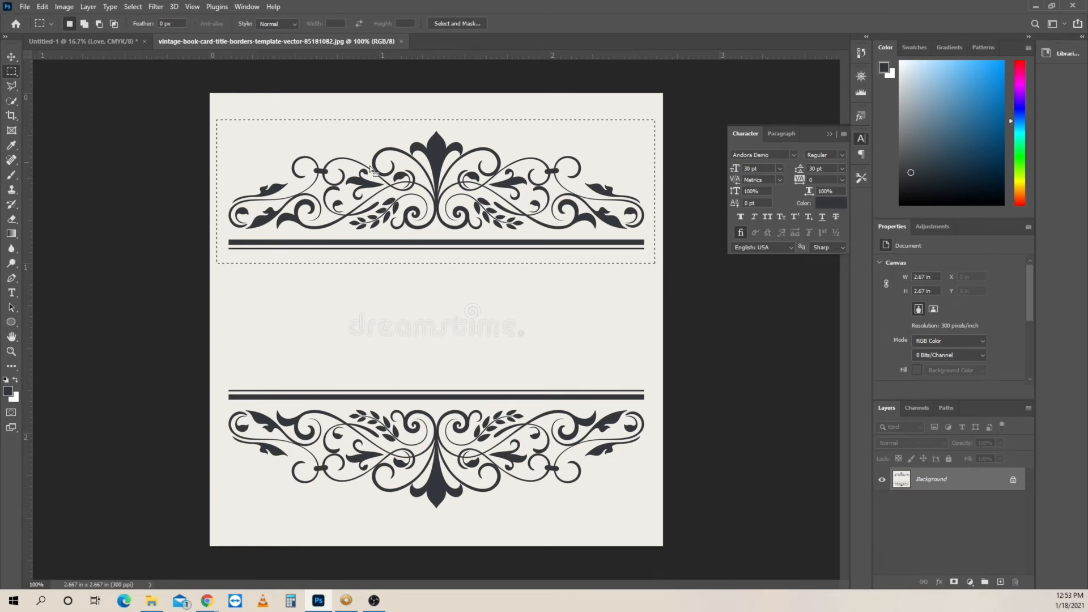
pyautogui.click(63, 7)
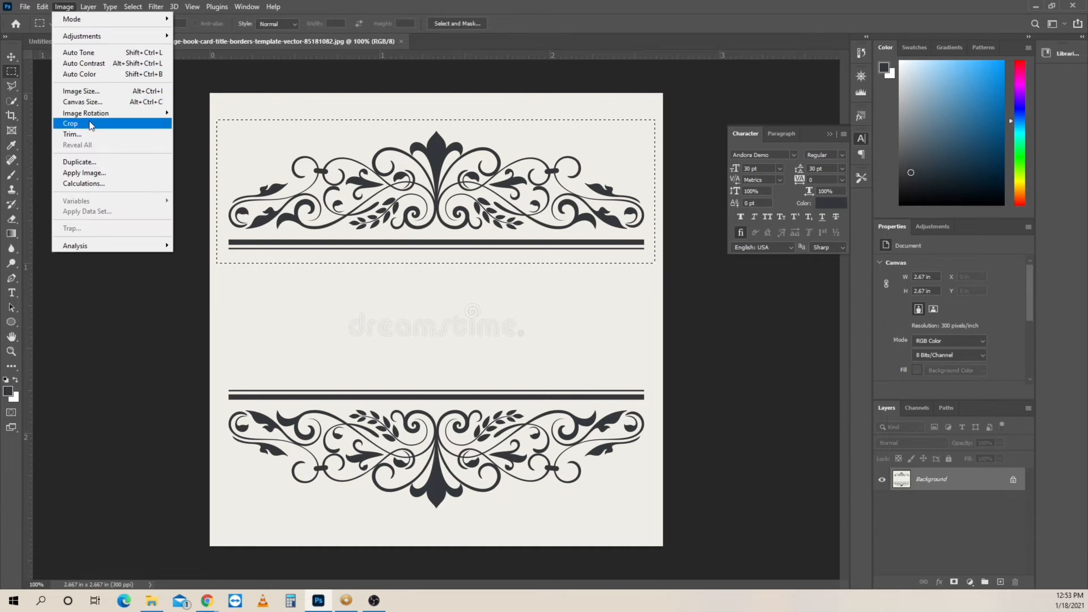
pyautogui.click(70, 124)
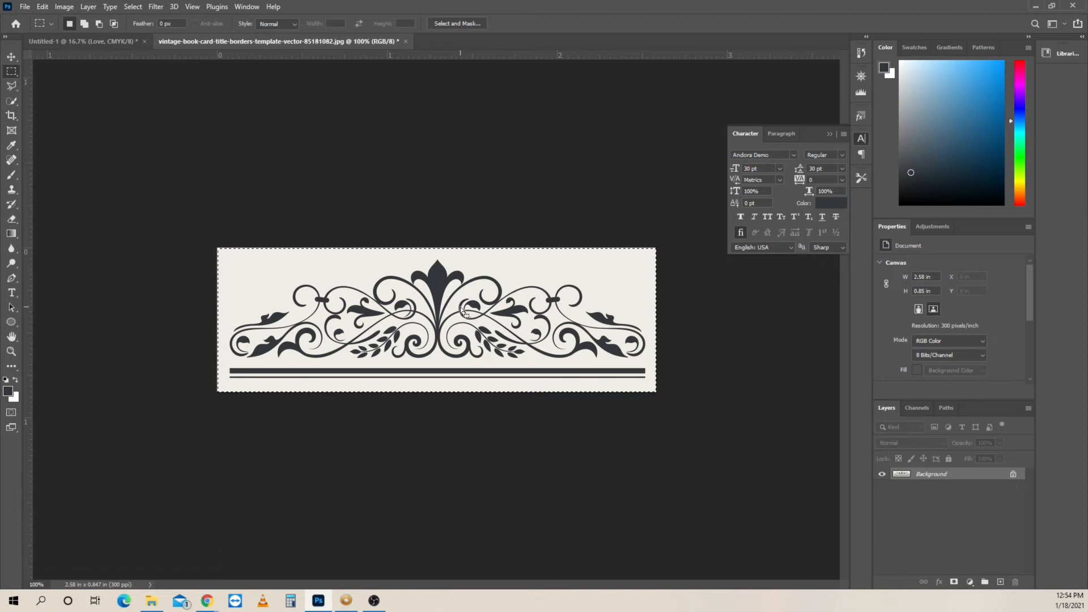
# Select the dark ornament and lines with Color Range, using Sampled Colors and a fuzziness of 200
pyautogui.click(134, 7)
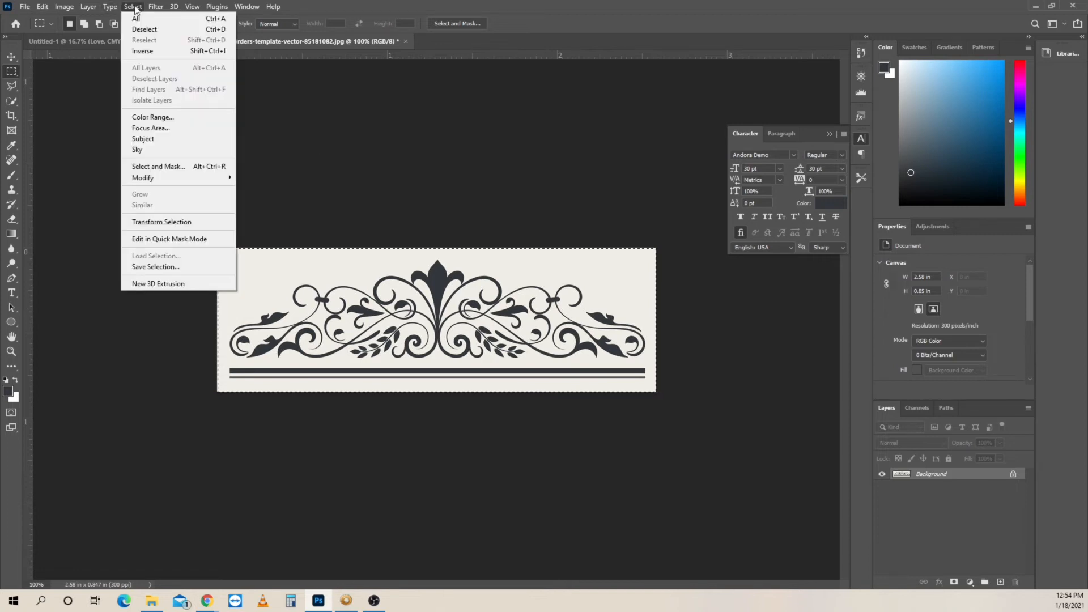
pyautogui.click(168, 120)
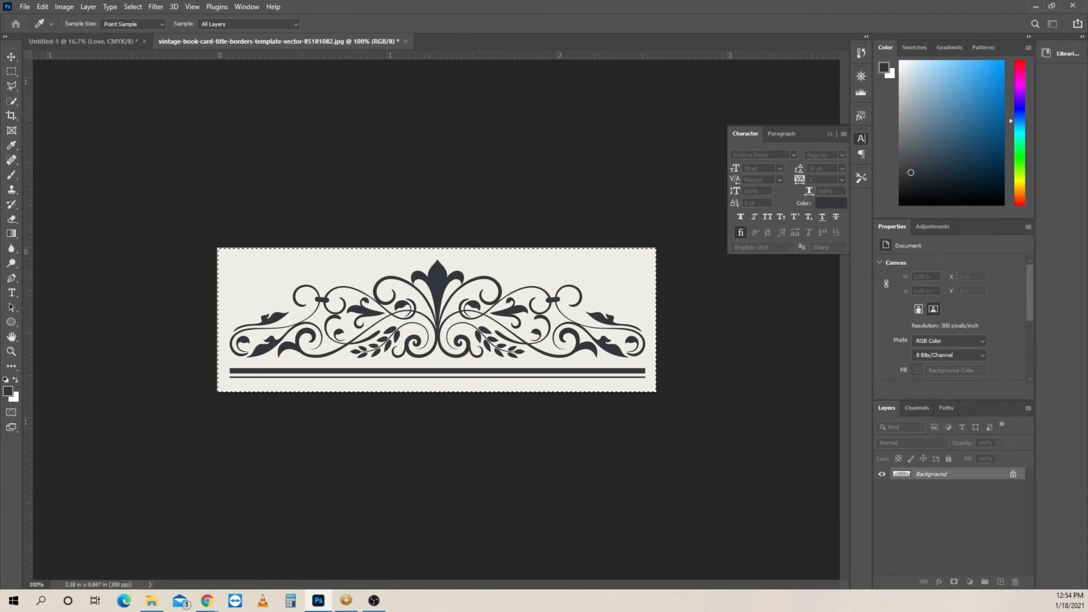
pyautogui.moveTo(0, 173); pyautogui.dragTo(204, 98)
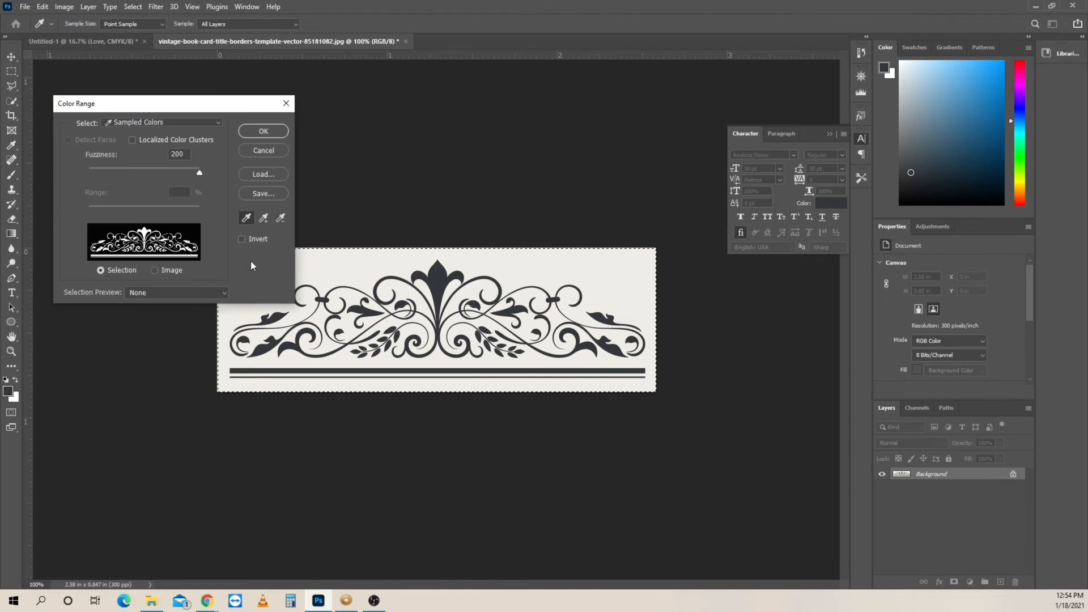
pyautogui.moveTo(199, 173); pyautogui.dragTo(107, 173)
pyautogui.moveTo(205, 169); pyautogui.dragTo(206, 168)
pyautogui.click(263, 131)
pyautogui.press('m')
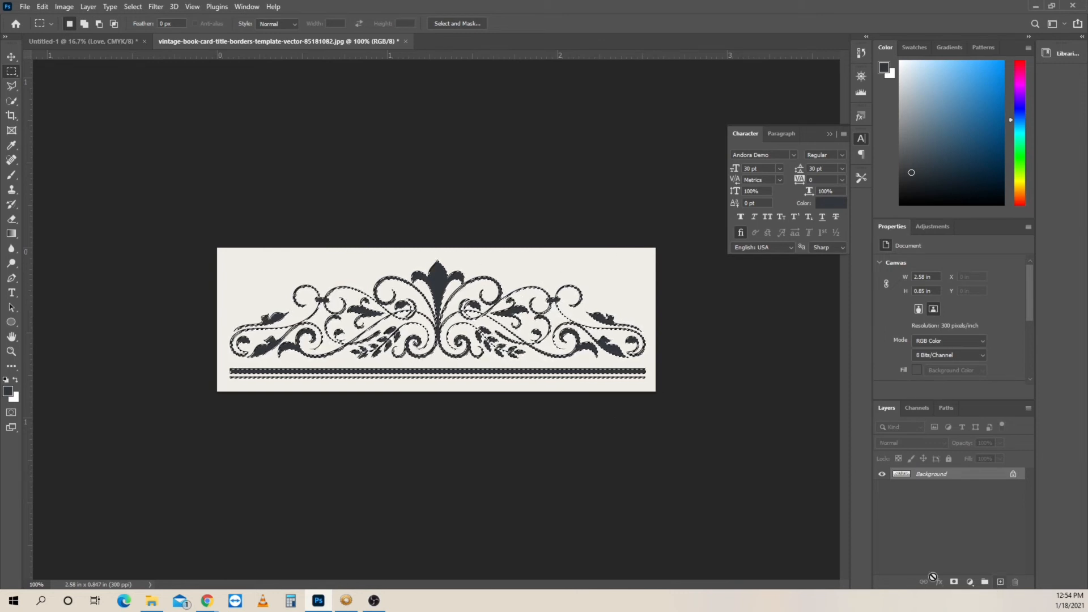
# Reset the foreground colour to black and fill the selected ornament with the foreground colour at 100% opacity in Normal mode
pyautogui.click(6, 379)
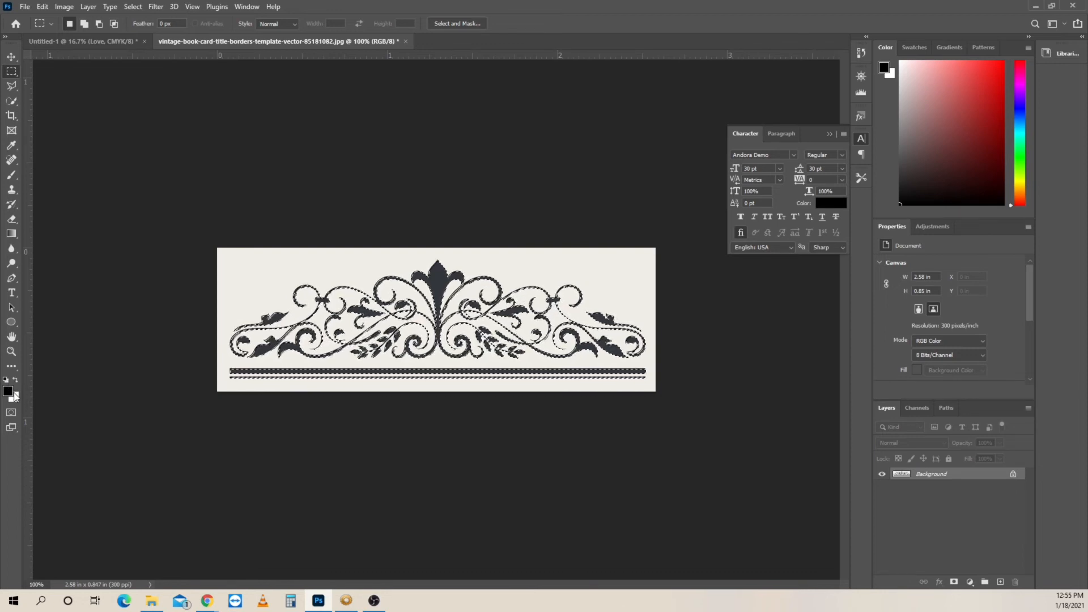
pyautogui.click(43, 7)
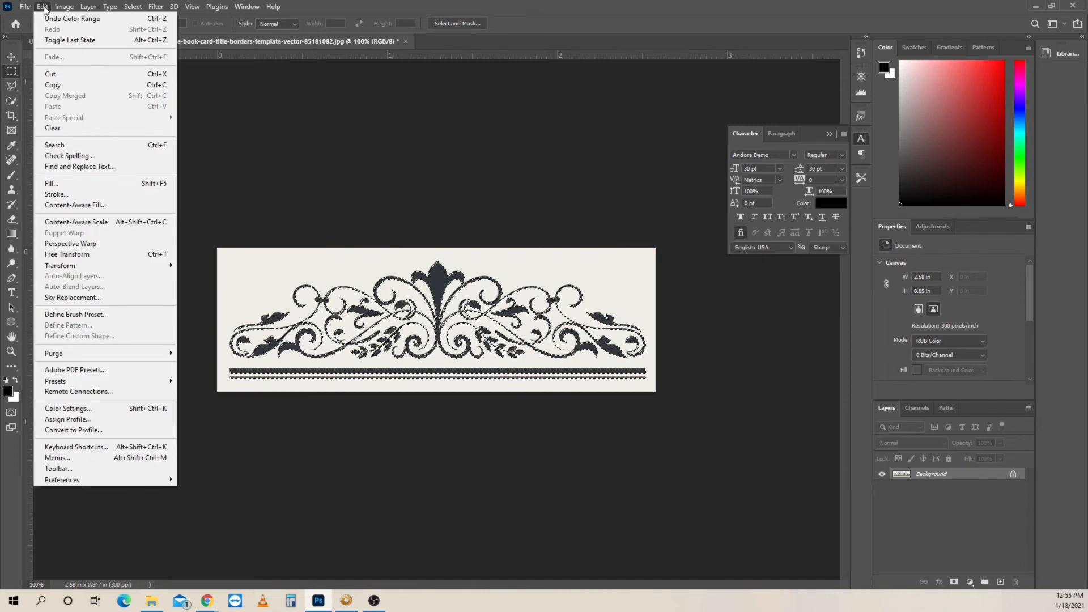
pyautogui.click(57, 183)
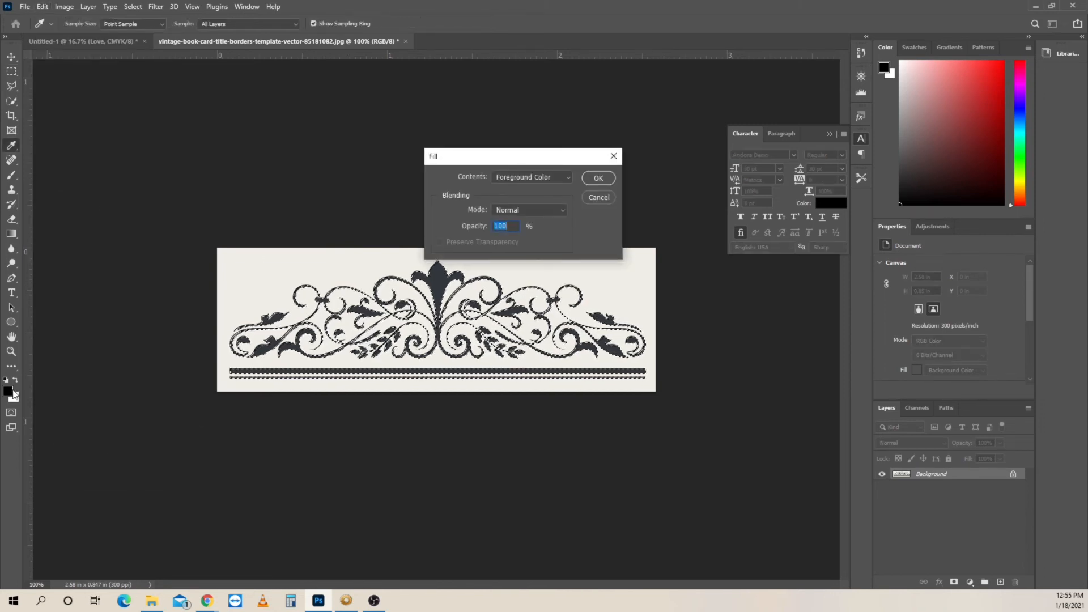
pyautogui.click(599, 178)
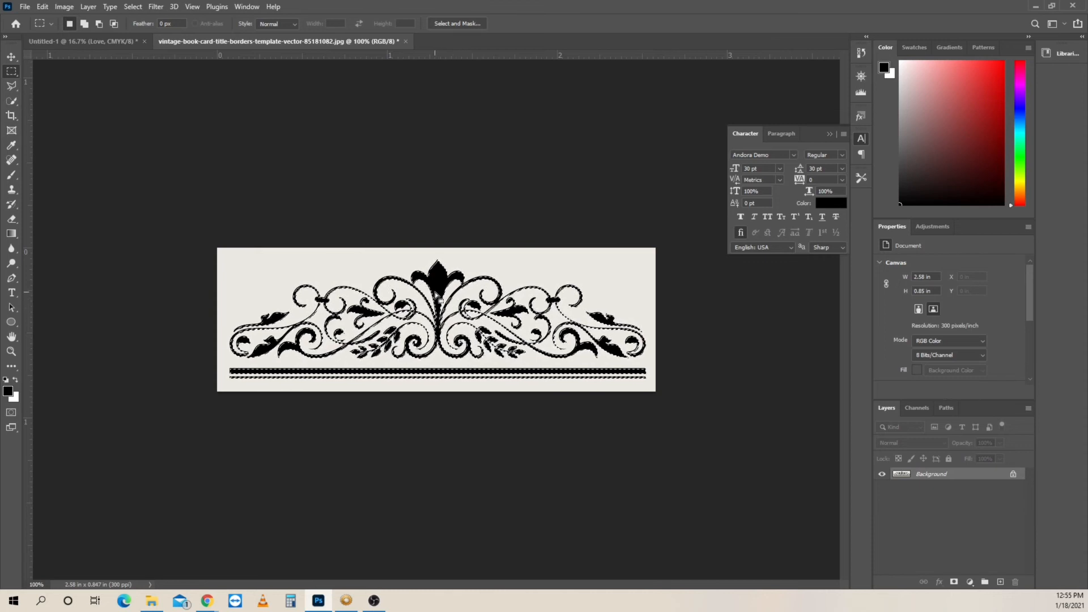
# Move the black ornament into the Untitled-1 document, scale it to about 312%, and centre it in the white area above the rose photo
pyautogui.click(11, 57)
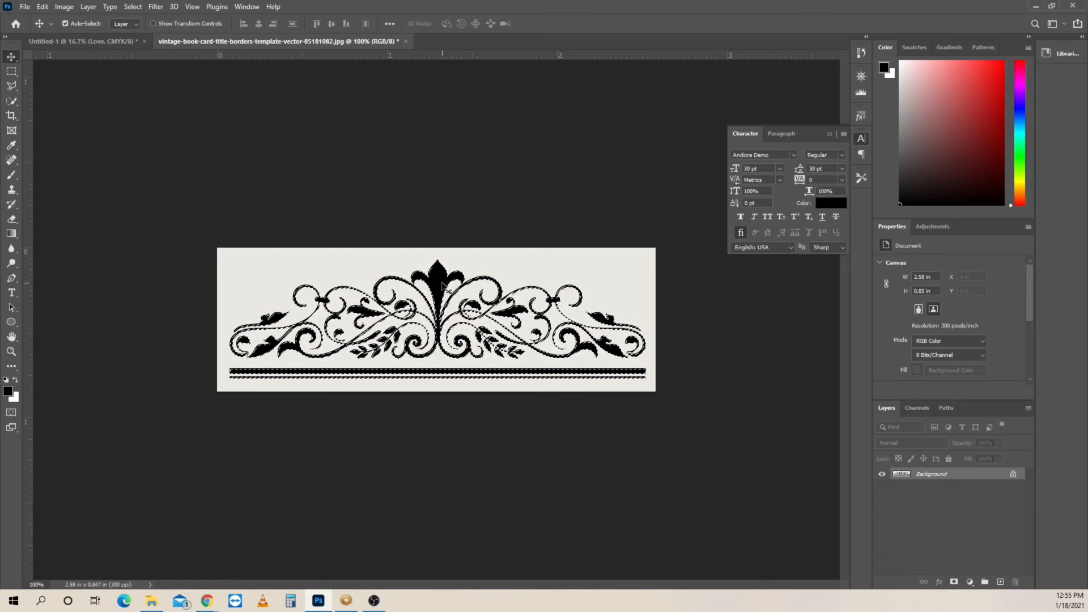
pyautogui.moveTo(441, 288); pyautogui.dragTo(368, 187)
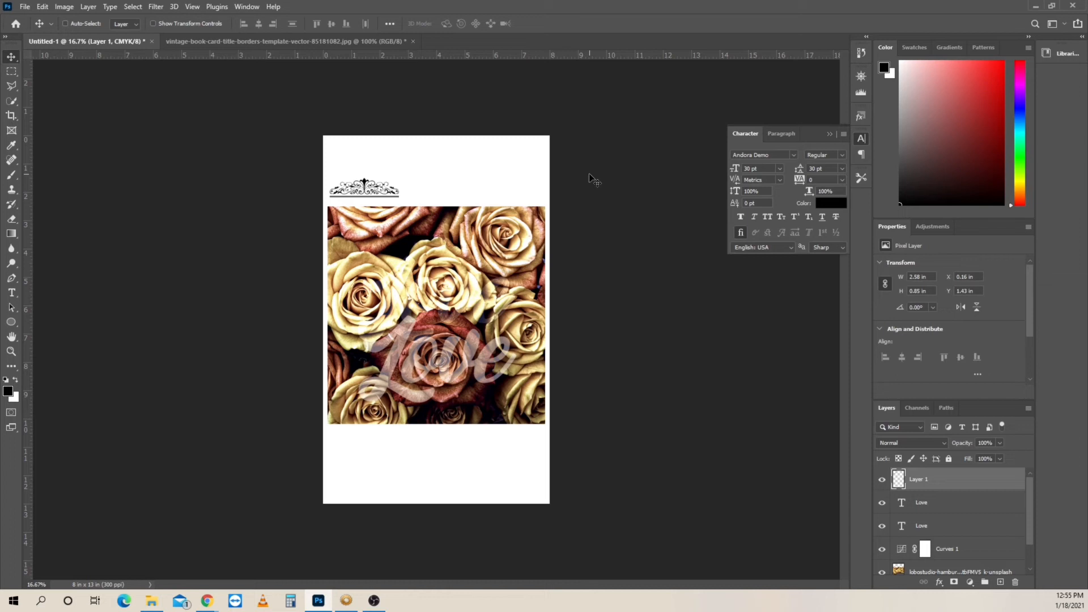
pyautogui.hotkey('ctrl', 't')
pyautogui.moveTo(400, 174); pyautogui.dragTo(549, 126)
pyautogui.moveTo(327, 202); pyautogui.dragTo(320, 202)
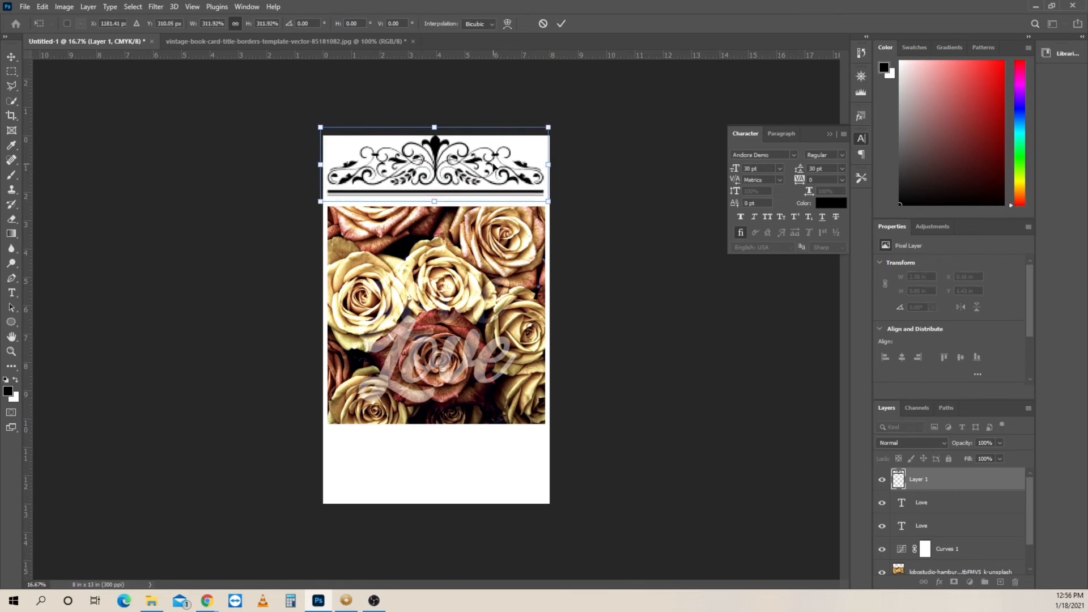
pyautogui.press('Return')
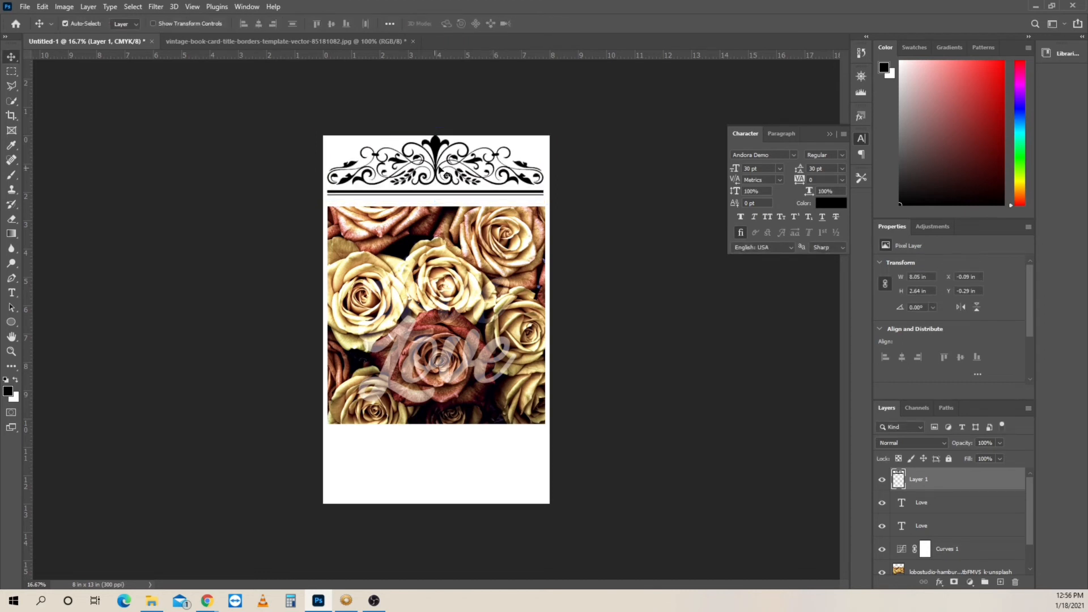
pyautogui.moveTo(434, 148); pyautogui.dragTo(435, 153)
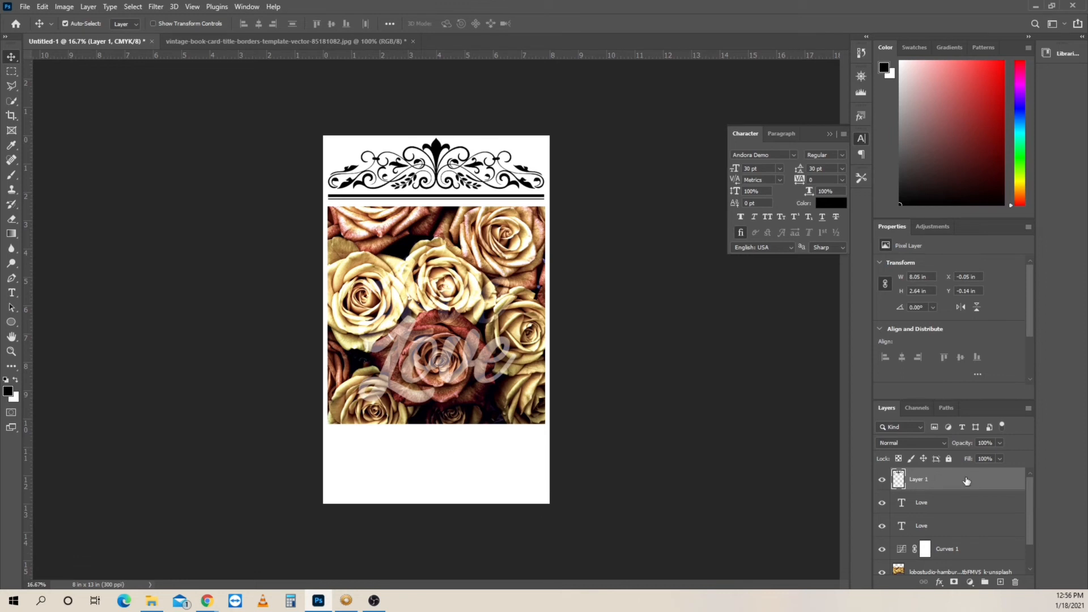
# Duplicate the ornament layer and place the copy, flipped vertically, in the white area below the rose photo
pyautogui.moveTo(969, 486); pyautogui.dragTo(1001, 581)
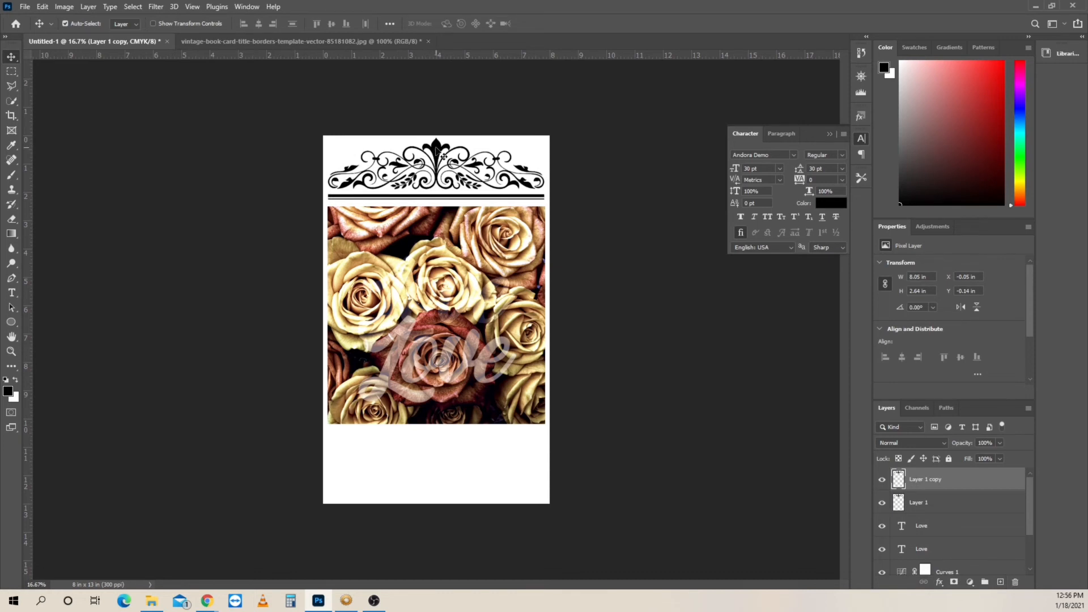
pyautogui.moveTo(443, 156); pyautogui.dragTo(440, 438)
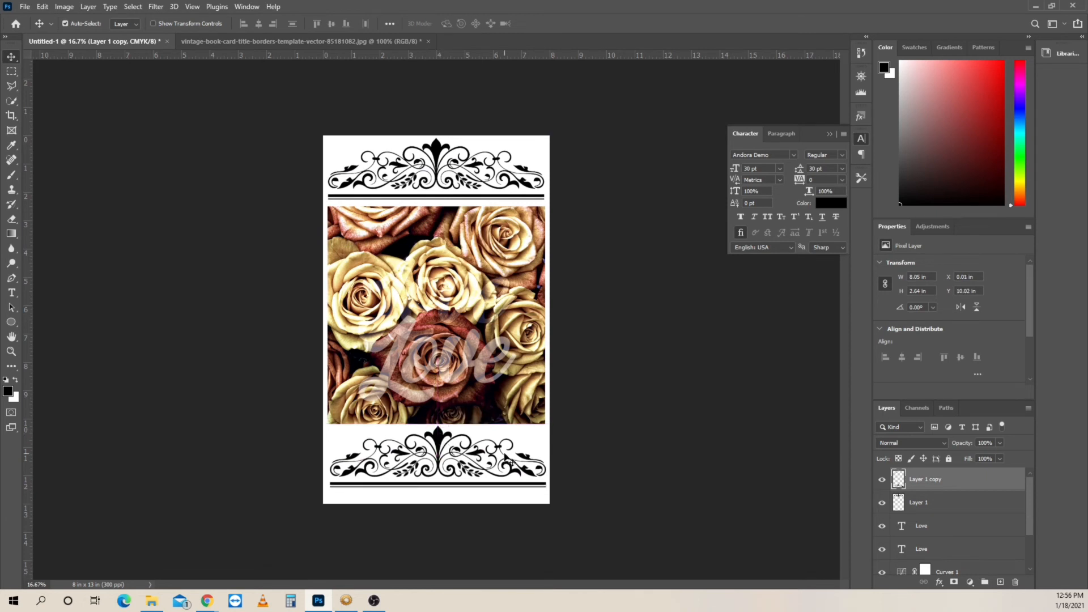
pyautogui.click(47, 9)
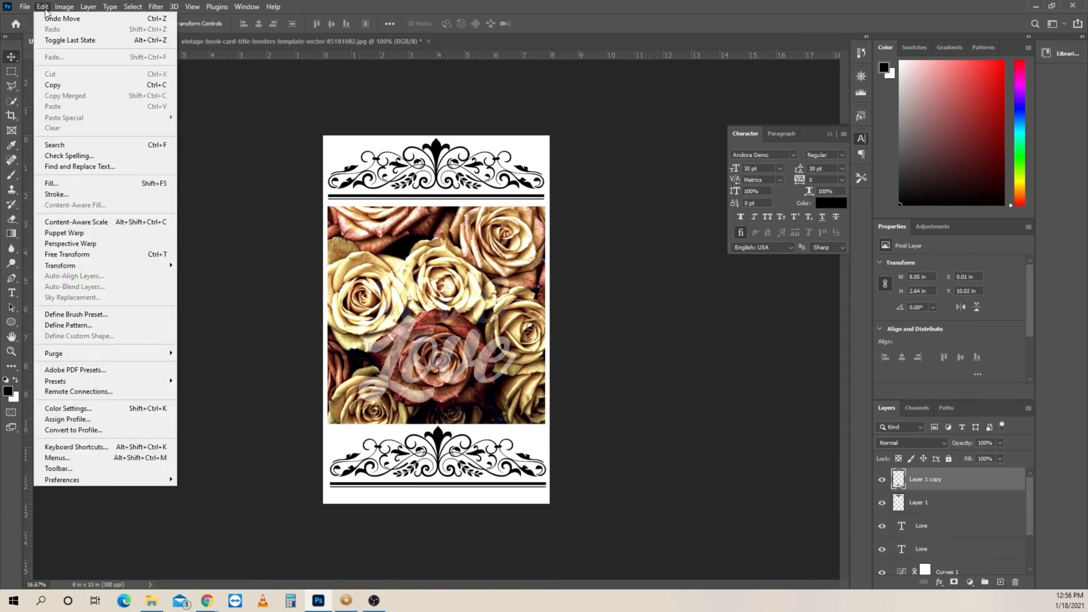
pyautogui.moveTo(75, 267)
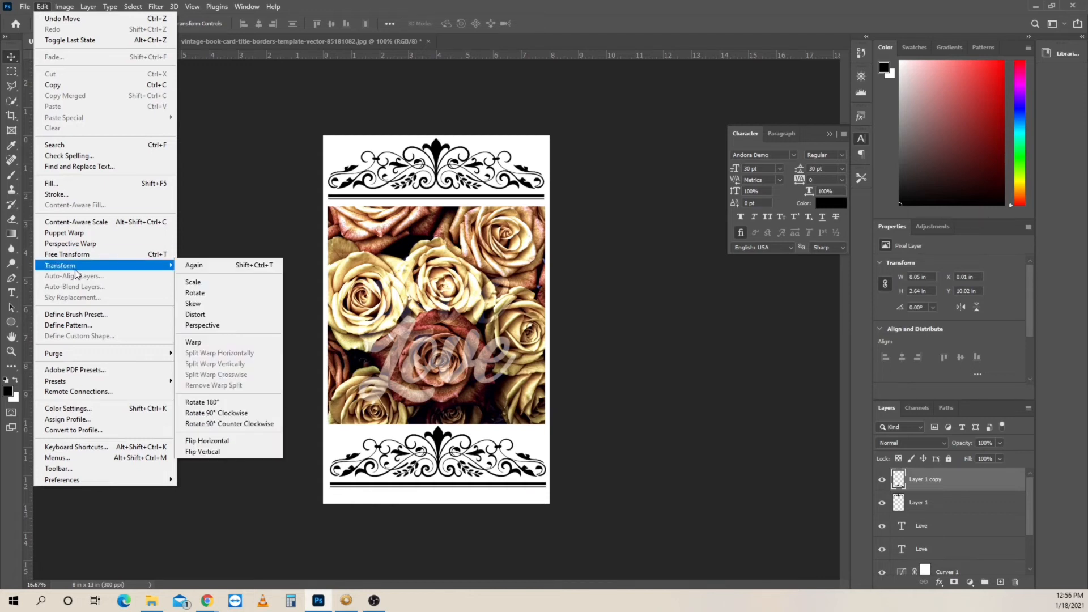
pyautogui.click(221, 457)
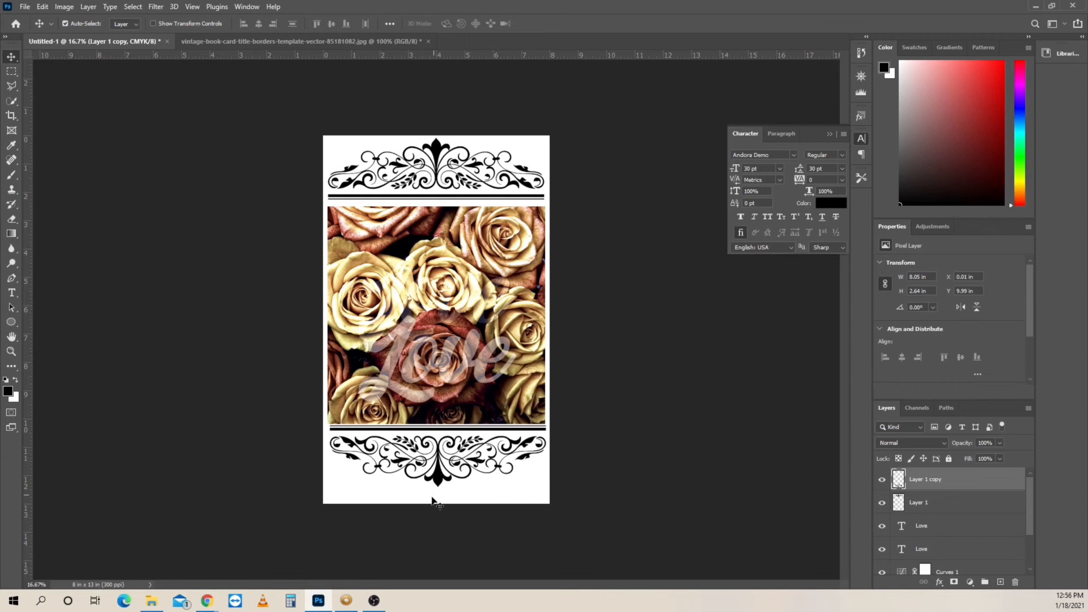
pyautogui.moveTo(441, 477); pyautogui.dragTo(437, 482)
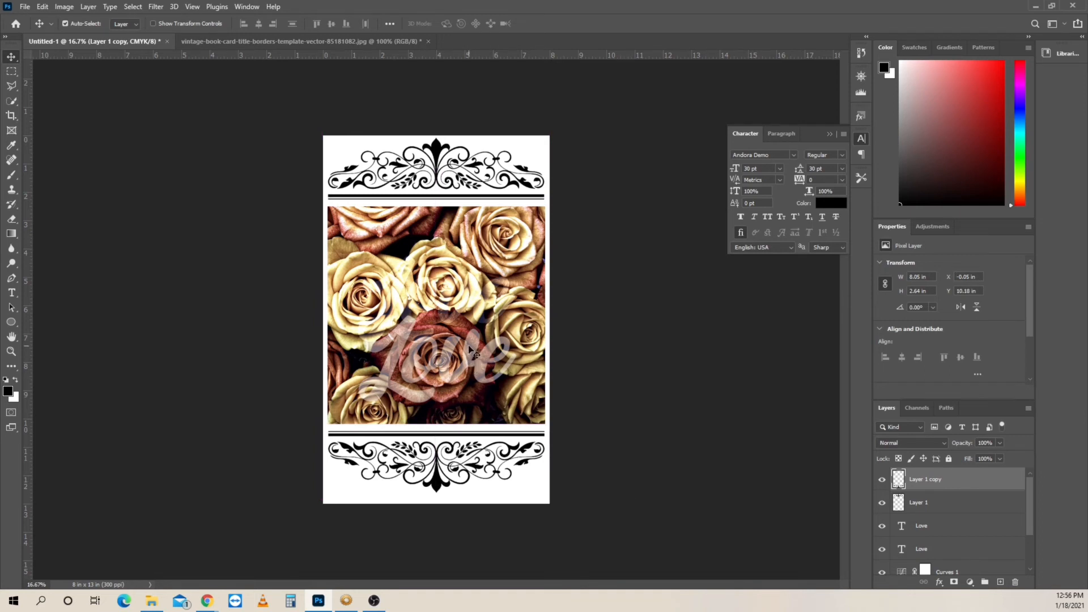
# Move the white Love text up to the upper part of the rose photo and raise its opacity to 93%
pyautogui.moveTo(470, 351); pyautogui.dragTo(466, 261)
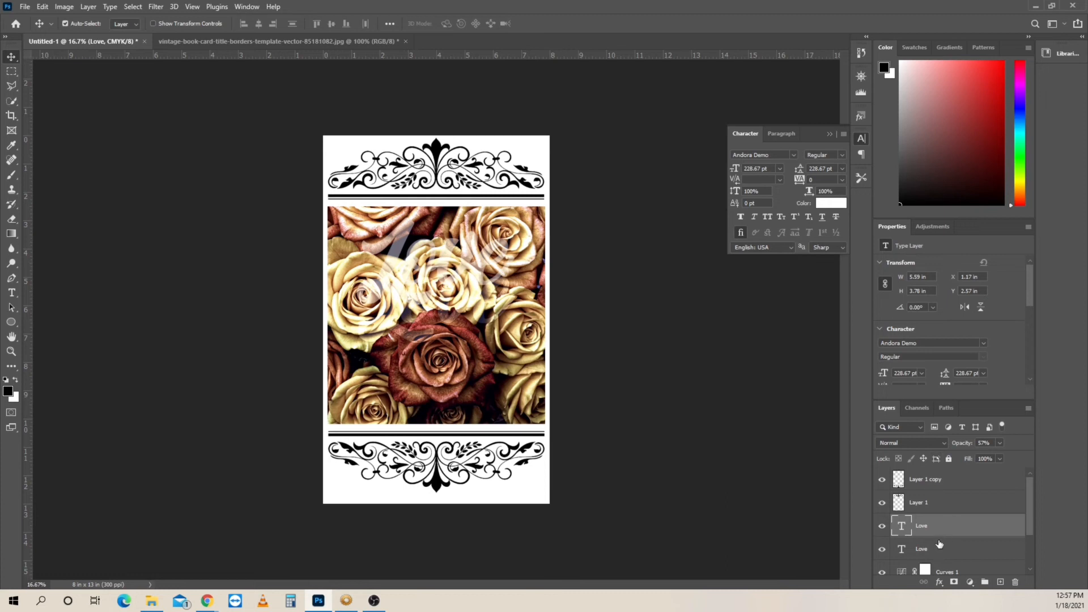
pyautogui.click(999, 444)
pyautogui.moveTo(1018, 459); pyautogui.dragTo(1021, 461)
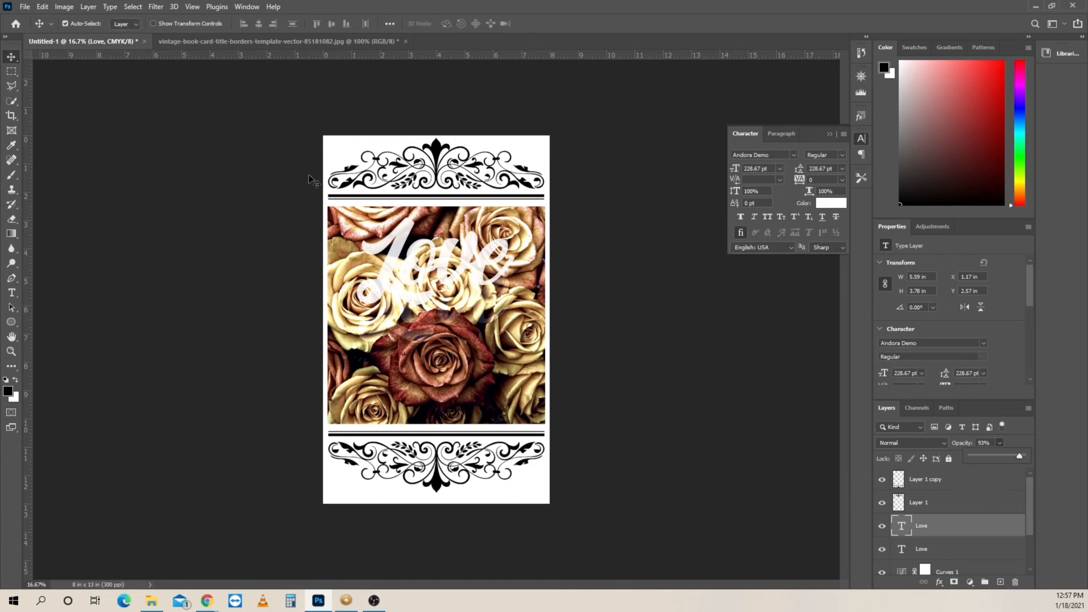
# Hide the lower of the two Love text layers so only the white text shows
pyautogui.click(885, 549)
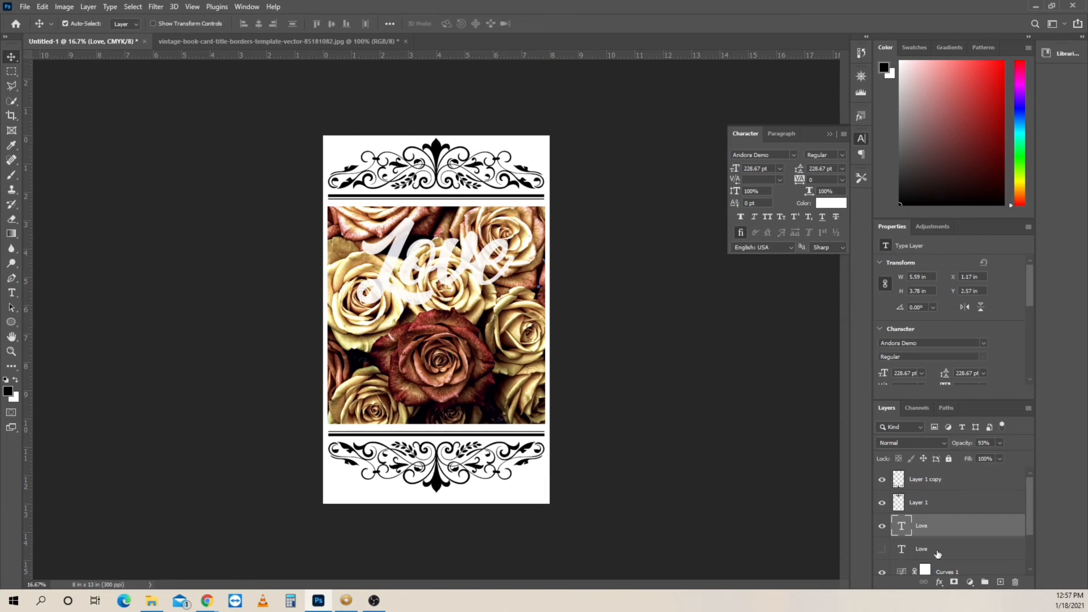
pyautogui.click(883, 551)
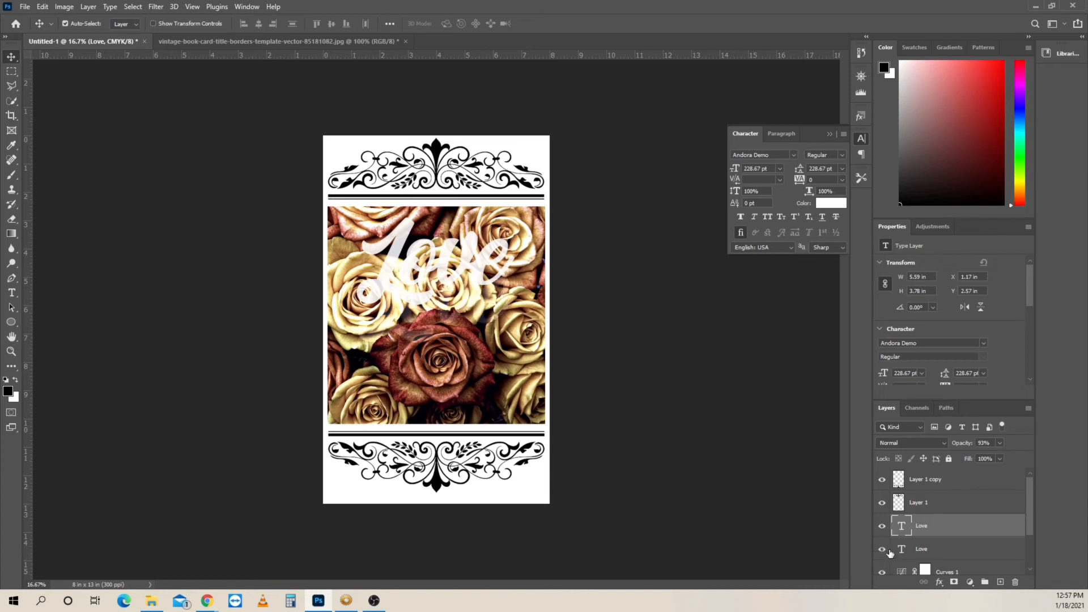
pyautogui.click(884, 551)
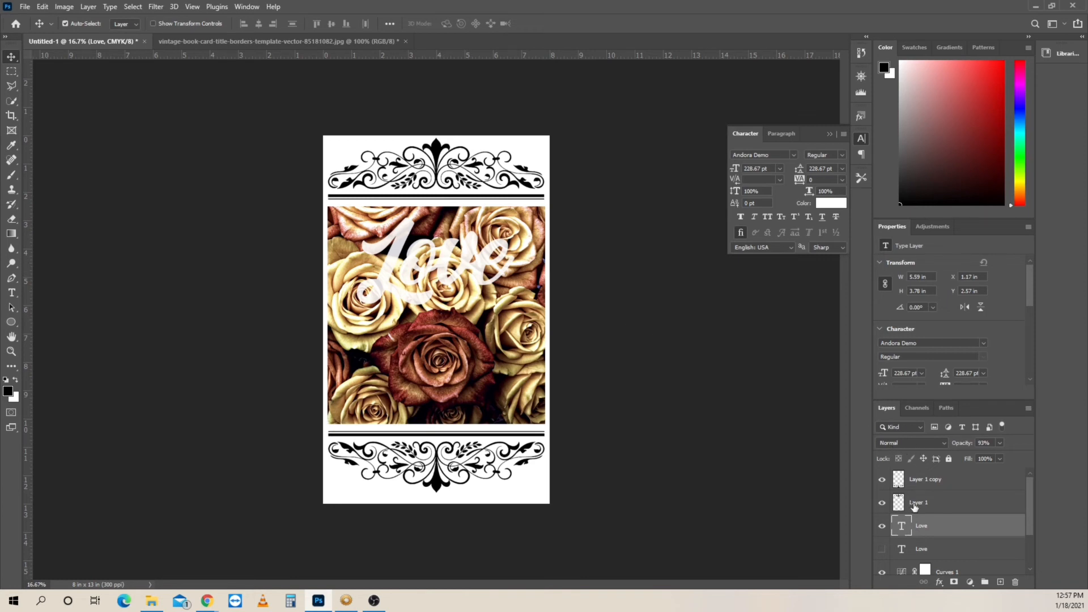
# Add a 42 px outside stroke to the white Love text in dark red 4f110b, sampled from the central rose
pyautogui.click(943, 587)
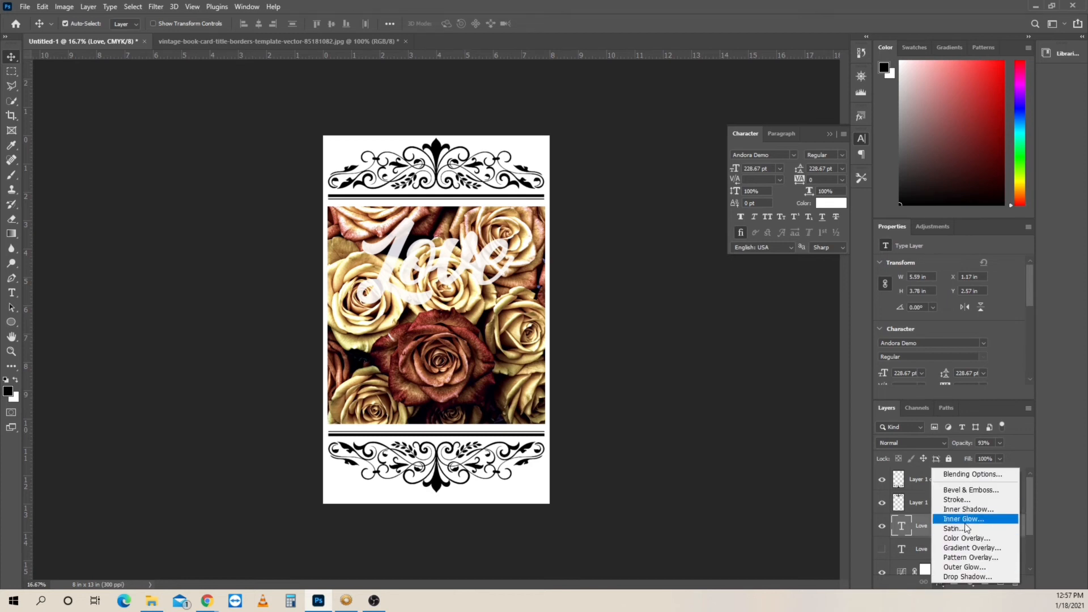
pyautogui.click(971, 498)
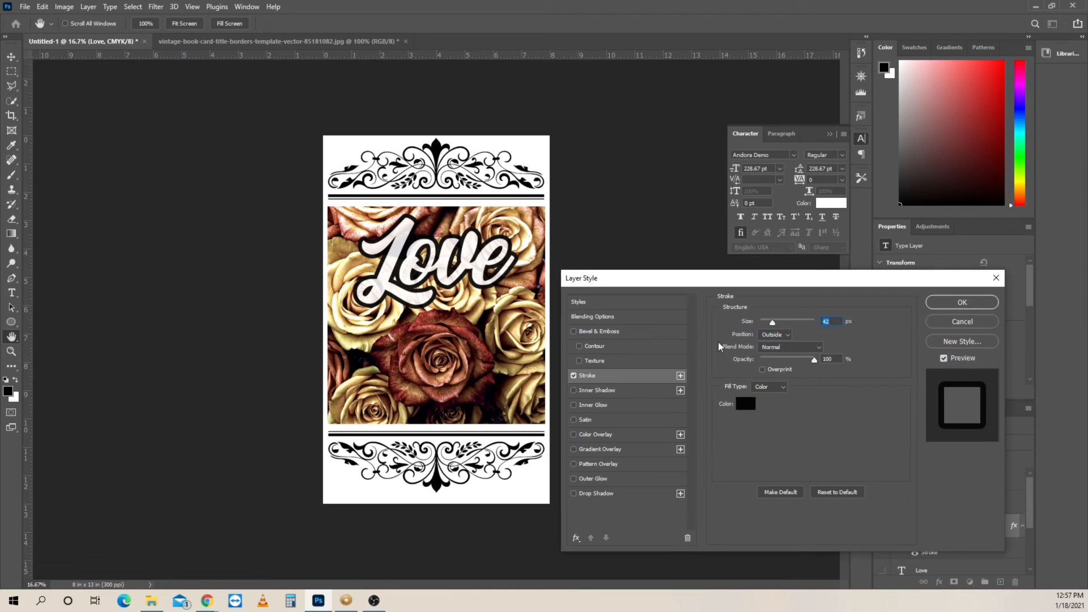
pyautogui.click(745, 404)
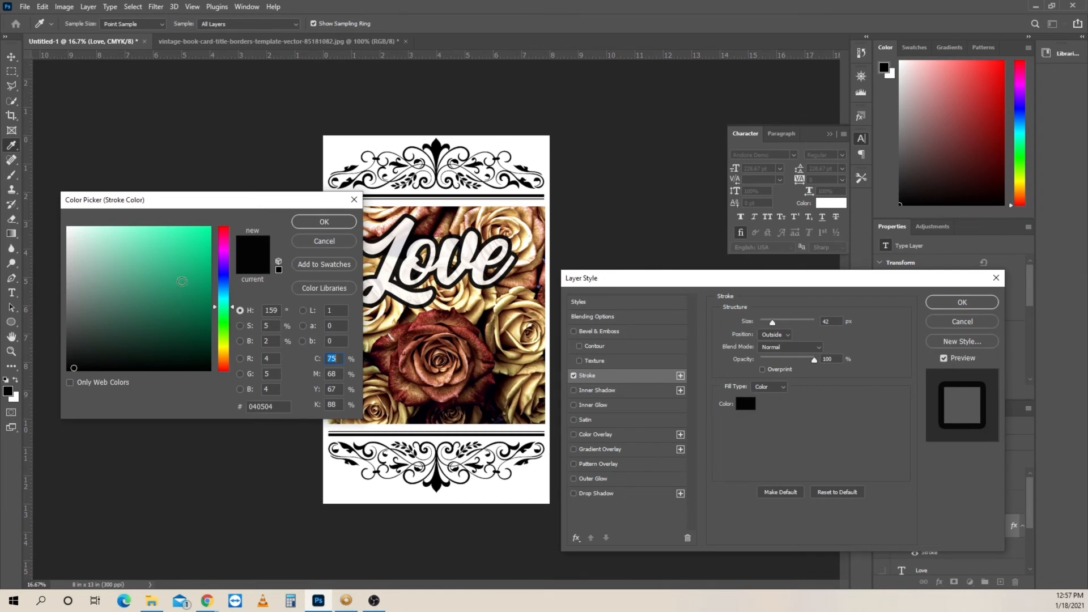
pyautogui.click(412, 320)
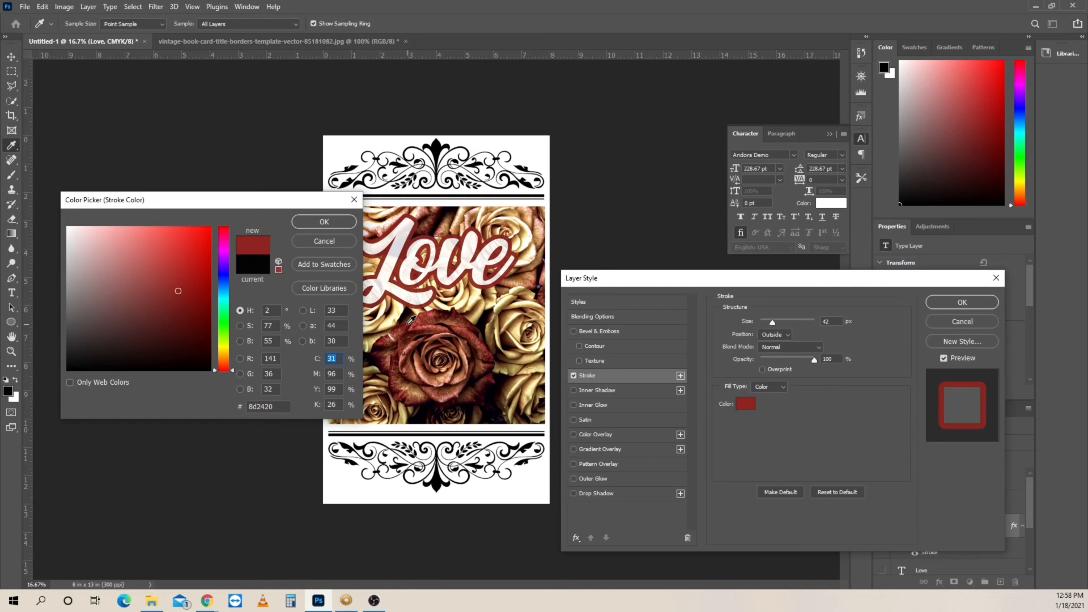
pyautogui.click(424, 331)
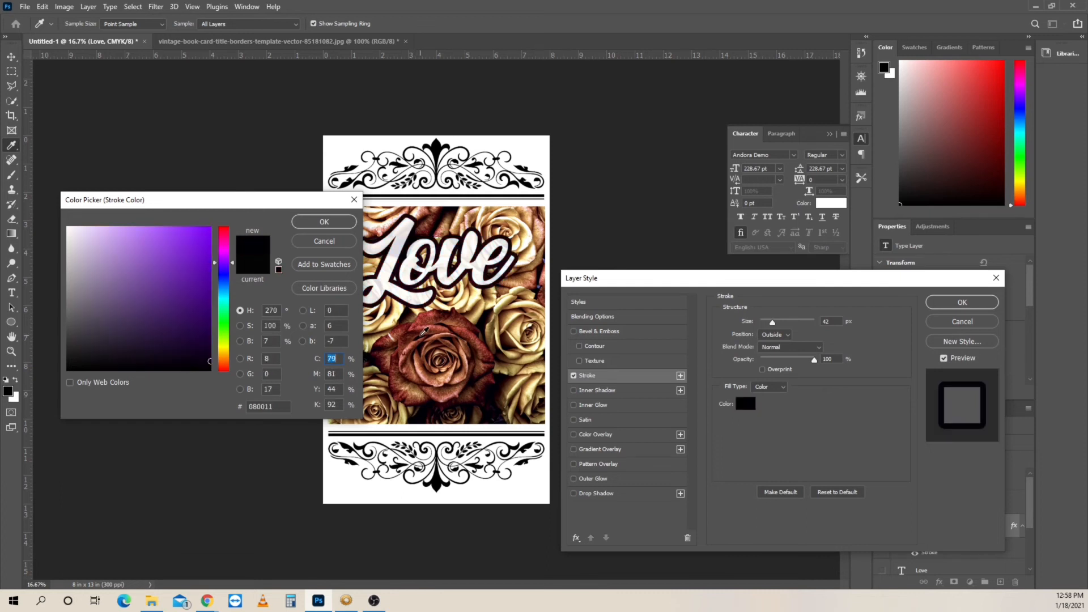
pyautogui.click(486, 367)
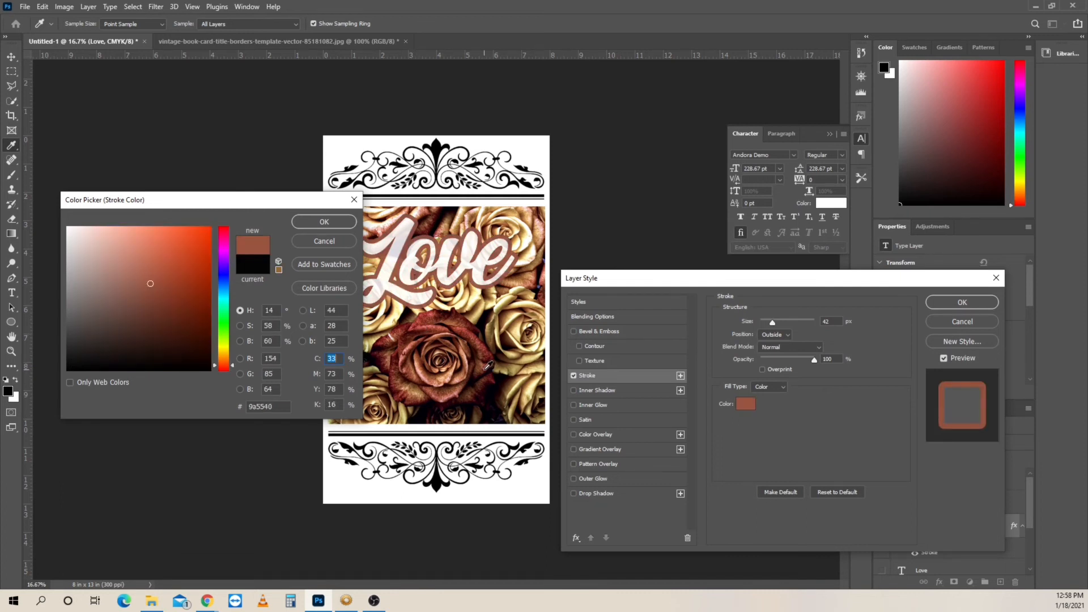
pyautogui.click(491, 366)
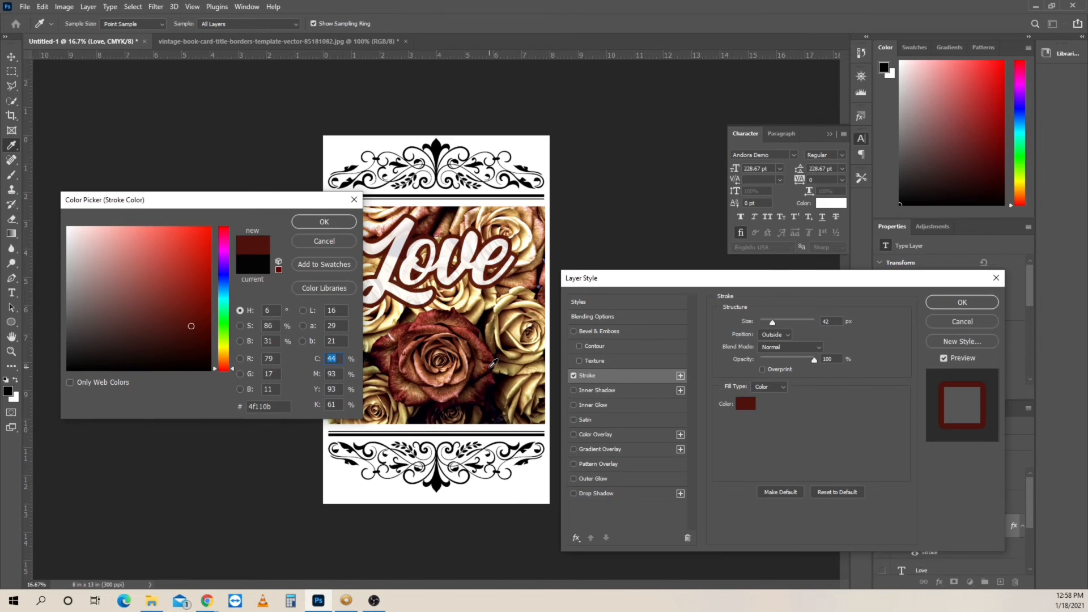
pyautogui.click(337, 224)
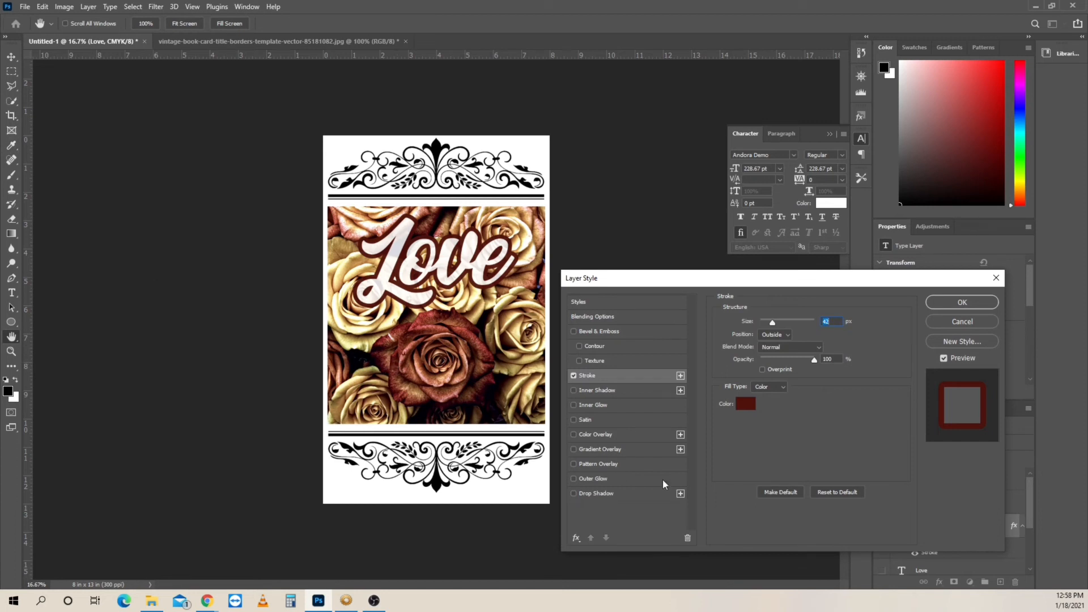
pyautogui.click(973, 302)
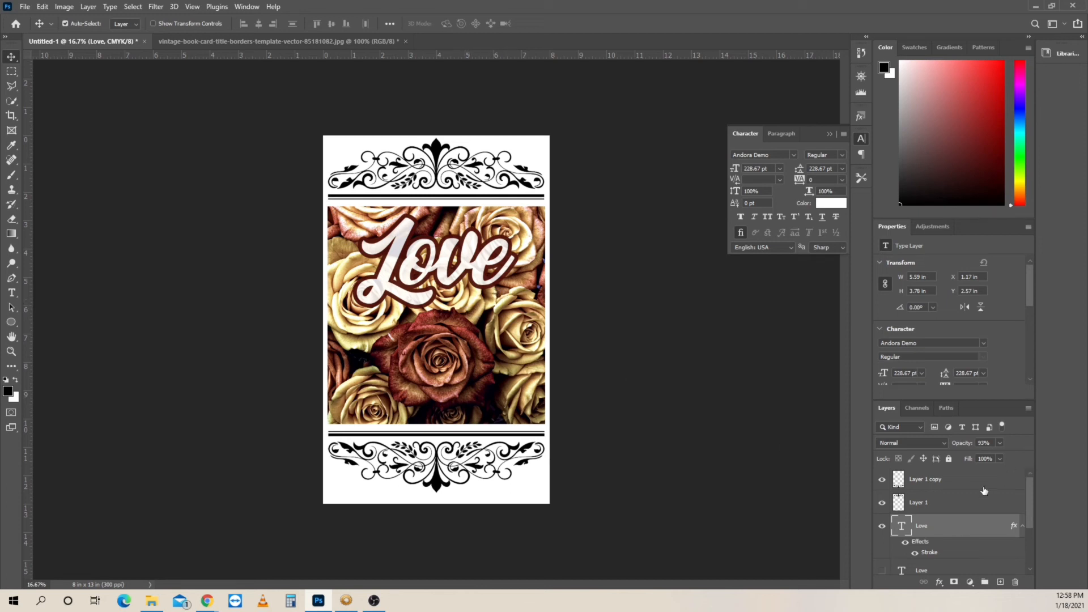
# Add a Hue/Saturation adjustment layer directly above the rose photo, with hue -1 and saturation -100
pyautogui.scroll(-3, 981, 510)
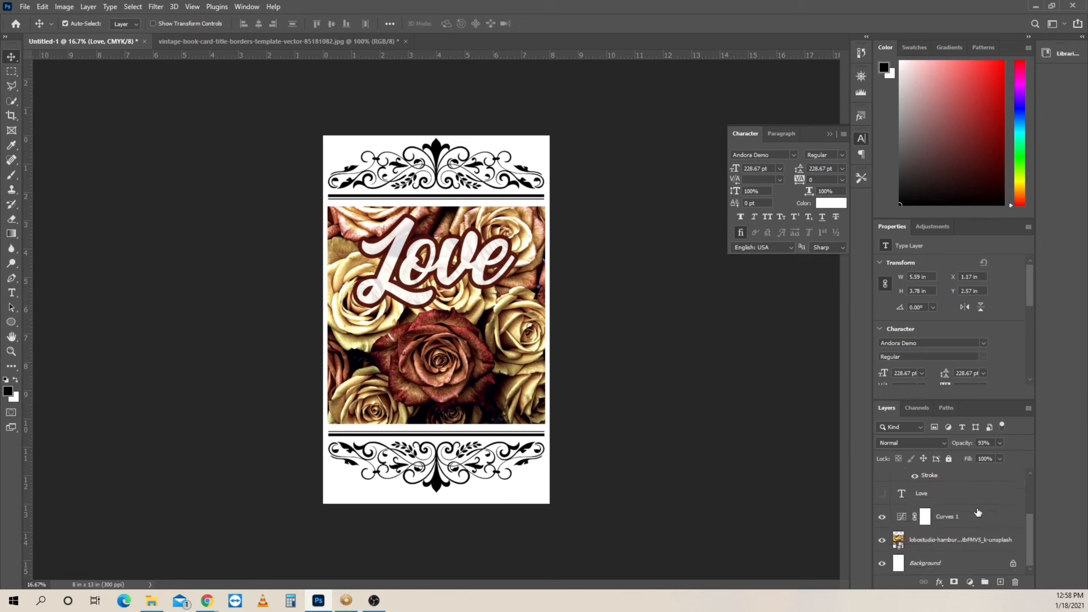
pyautogui.click(958, 543)
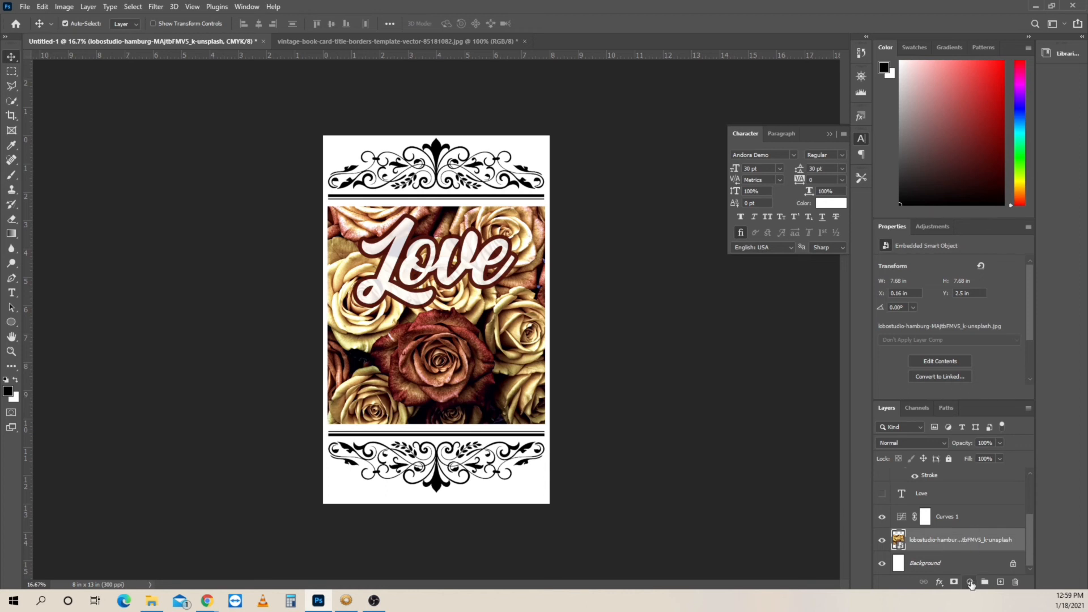
pyautogui.click(970, 582)
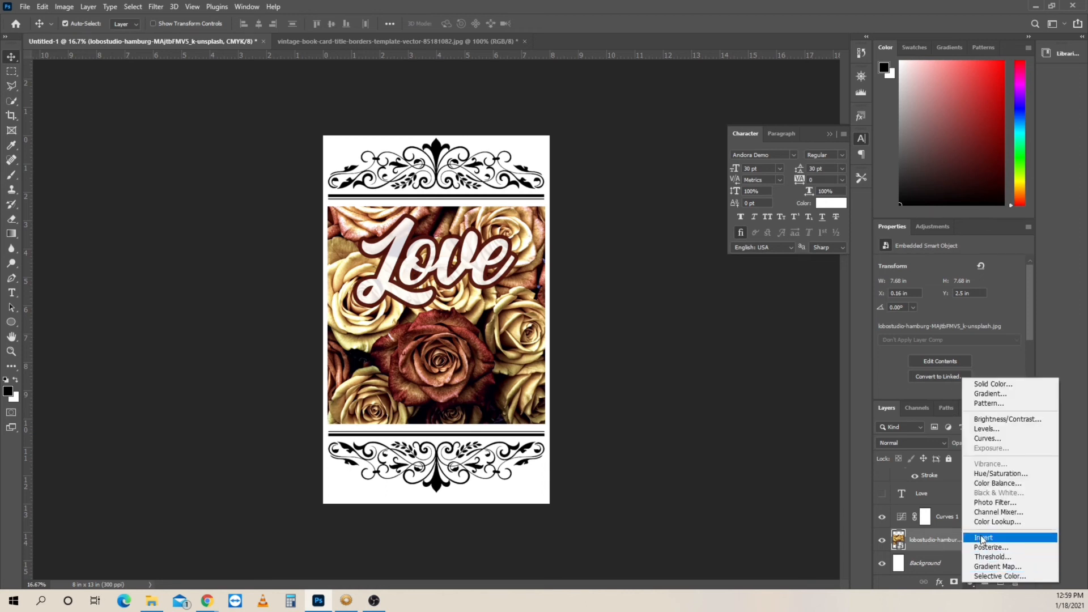
pyautogui.click(1003, 474)
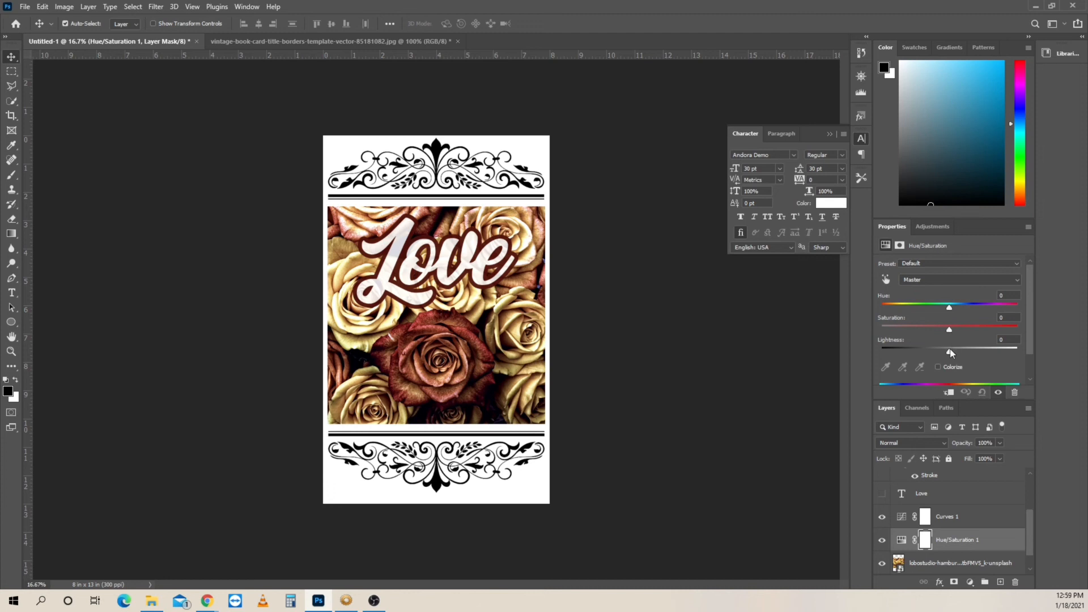
pyautogui.moveTo(949, 308)
pyautogui.mouseDown()
pyautogui.moveTo(884, 320)
pyautogui.moveTo(1009, 324)
pyautogui.moveTo(951, 324)
pyautogui.mouseUp()
pyautogui.moveTo(953, 330); pyautogui.dragTo(989, 329)
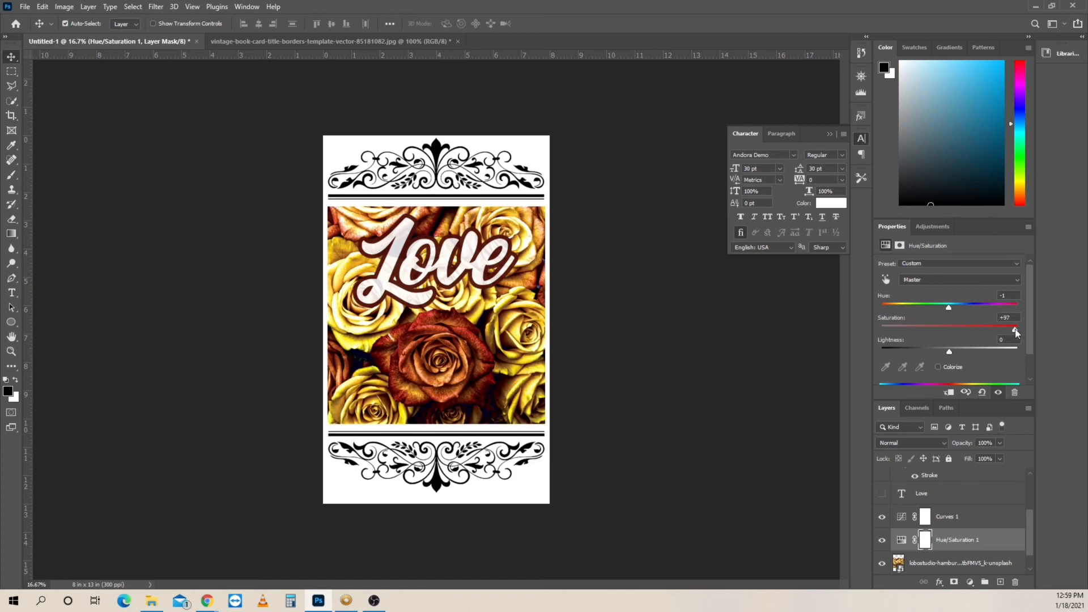
pyautogui.moveTo(1017, 333); pyautogui.dragTo(872, 336)
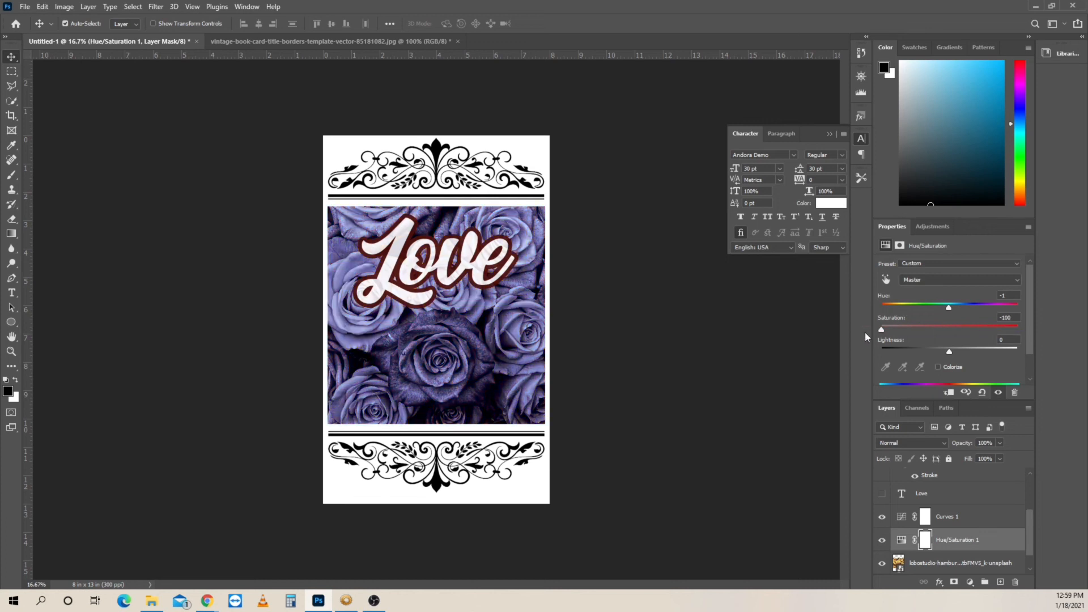
# Set the Hue/Saturation layer's saturation to -1 and add a Color Balance layer above it with midtones cyan-red -1, magenta-green -33 and yellow-blue +34
pyautogui.moveTo(865, 332); pyautogui.dragTo(948, 331)
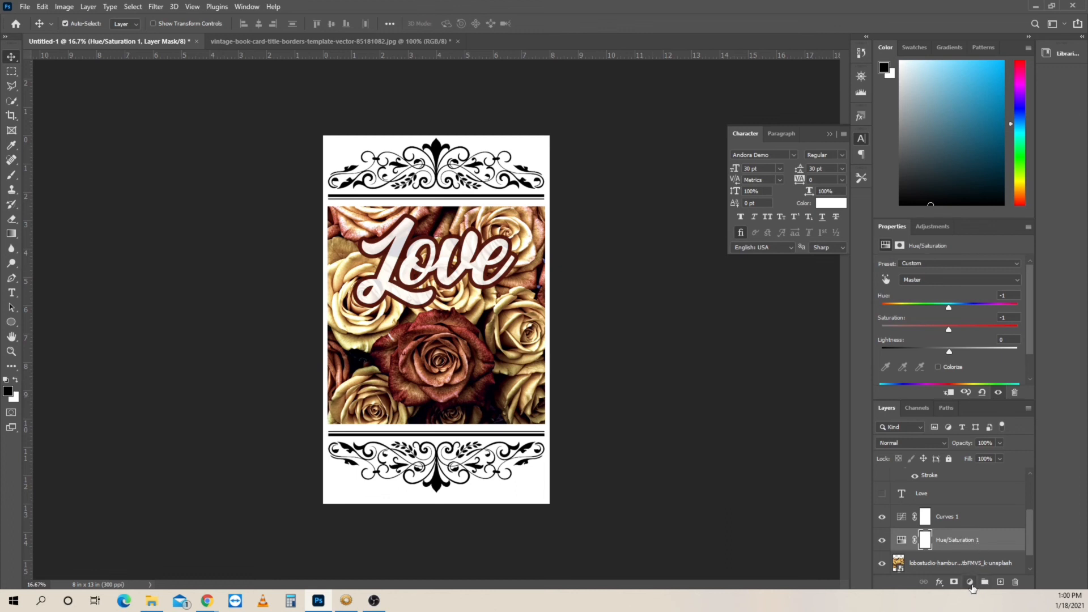
pyautogui.click(970, 582)
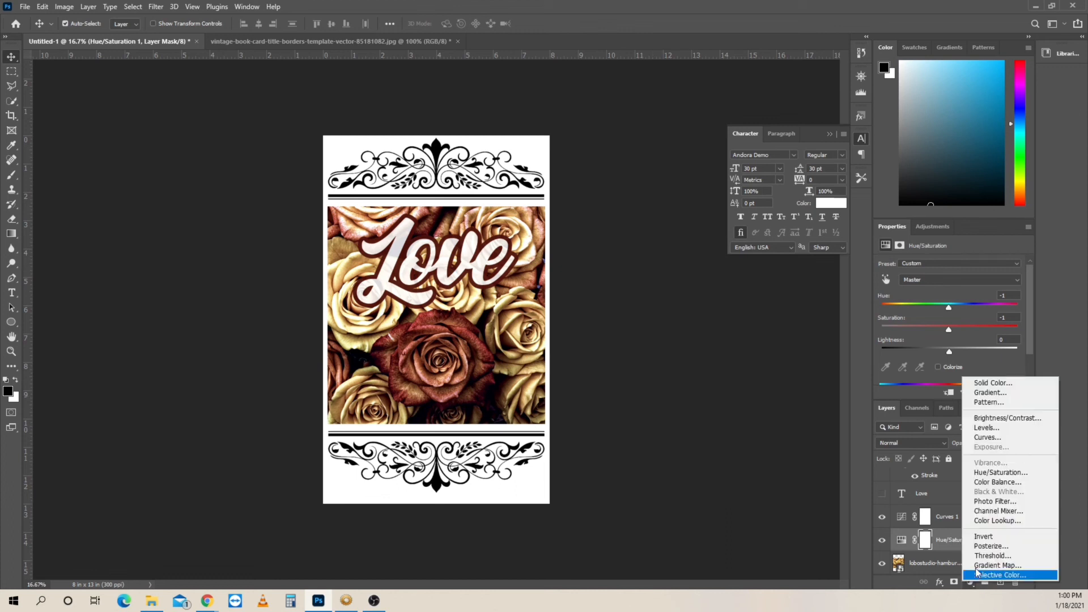
pyautogui.click(992, 482)
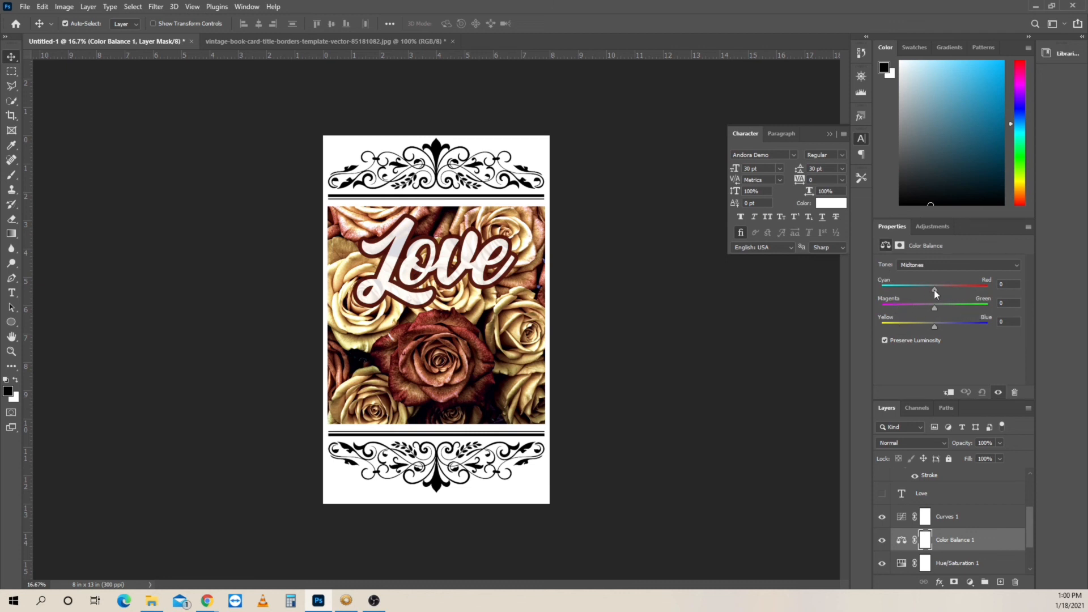
pyautogui.moveTo(912, 291)
pyautogui.mouseDown()
pyautogui.moveTo(987, 284)
pyautogui.moveTo(893, 284)
pyautogui.moveTo(950, 285)
pyautogui.moveTo(932, 288)
pyautogui.mouseUp()
pyautogui.moveTo(938, 289); pyautogui.dragTo(919, 327)
pyautogui.moveTo(934, 326); pyautogui.dragTo(953, 345)
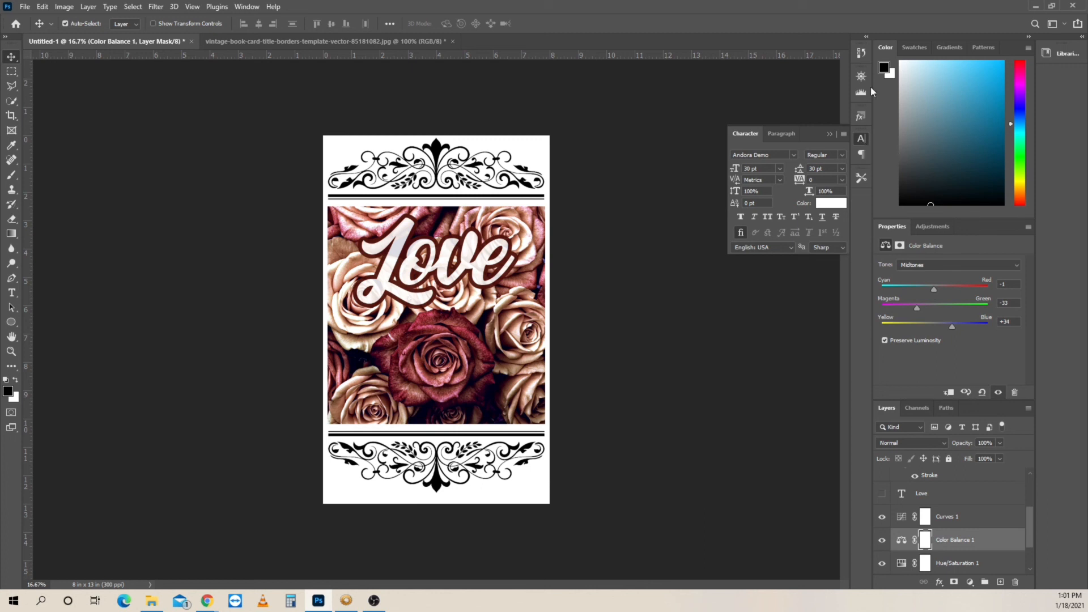
# Compare the earlier history states from before the Color Balance and Hue/Saturation edits, and return to the latest Modify Color Balance Layer state
pyautogui.click(862, 53)
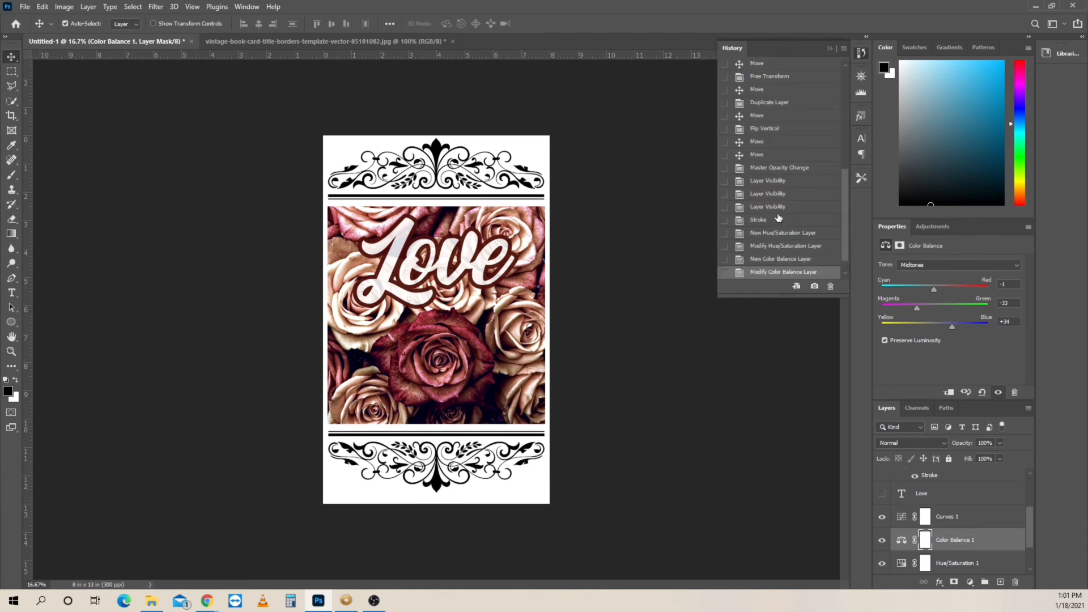
pyautogui.scroll(3, 780, 217)
pyautogui.scroll(-3, 780, 216)
pyautogui.click(778, 260)
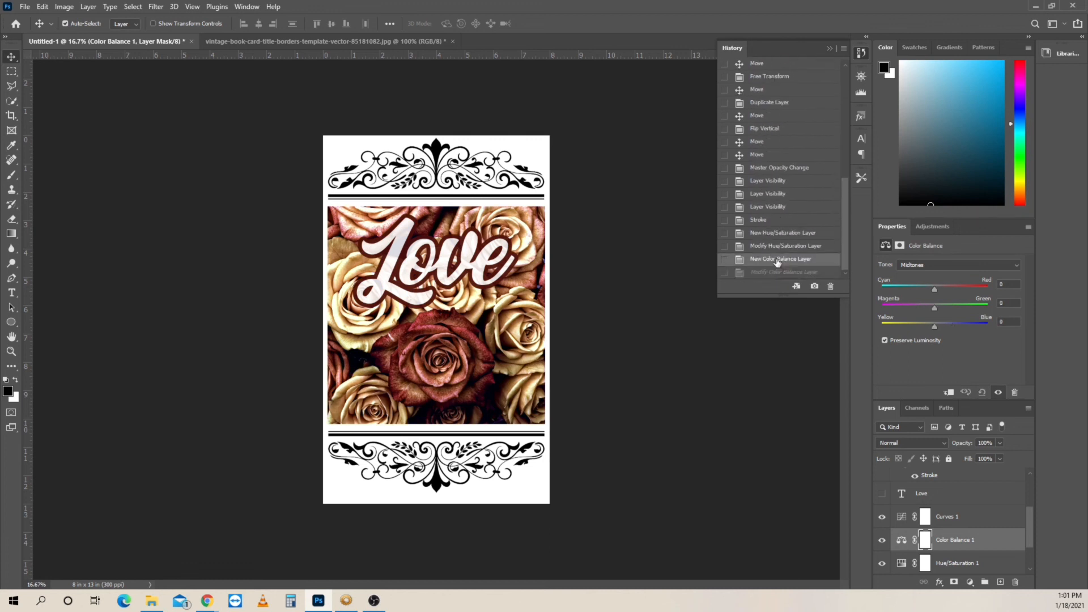
pyautogui.click(771, 233)
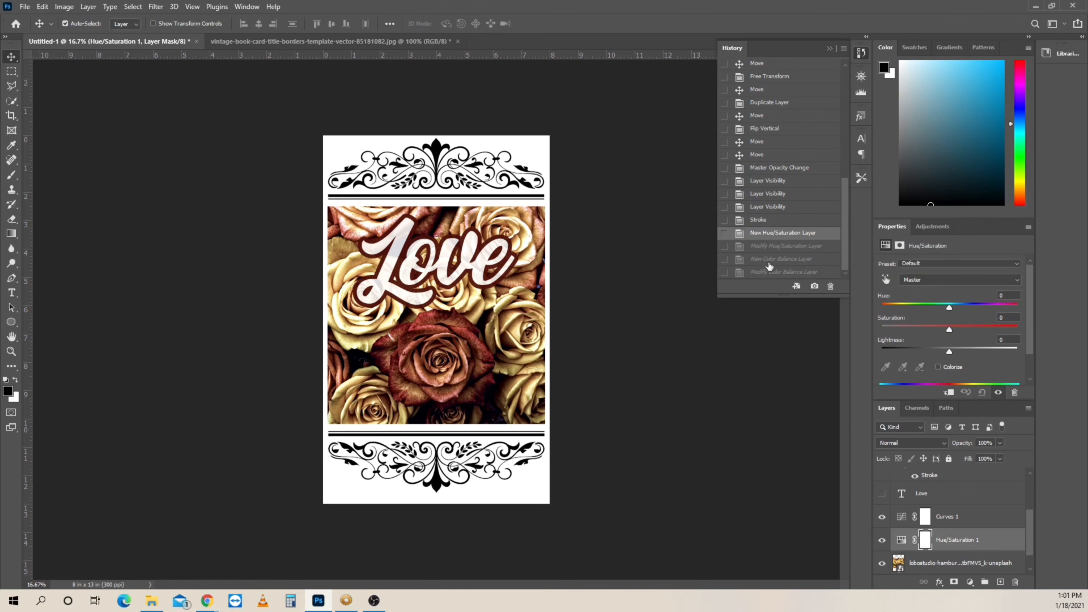
pyautogui.click(764, 274)
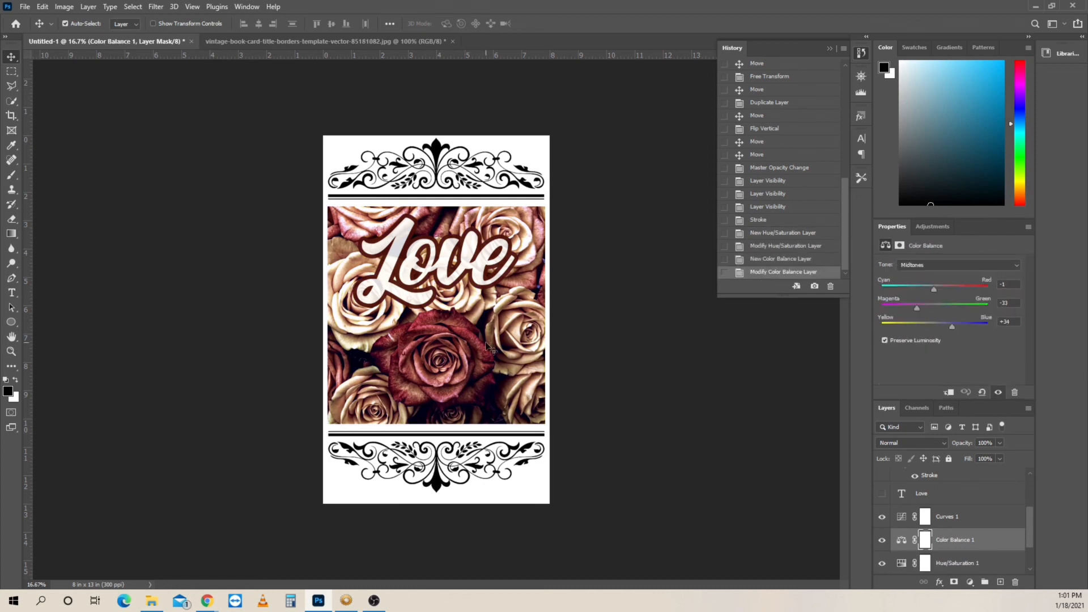
pyautogui.click(708, 334)
pyautogui.click(830, 49)
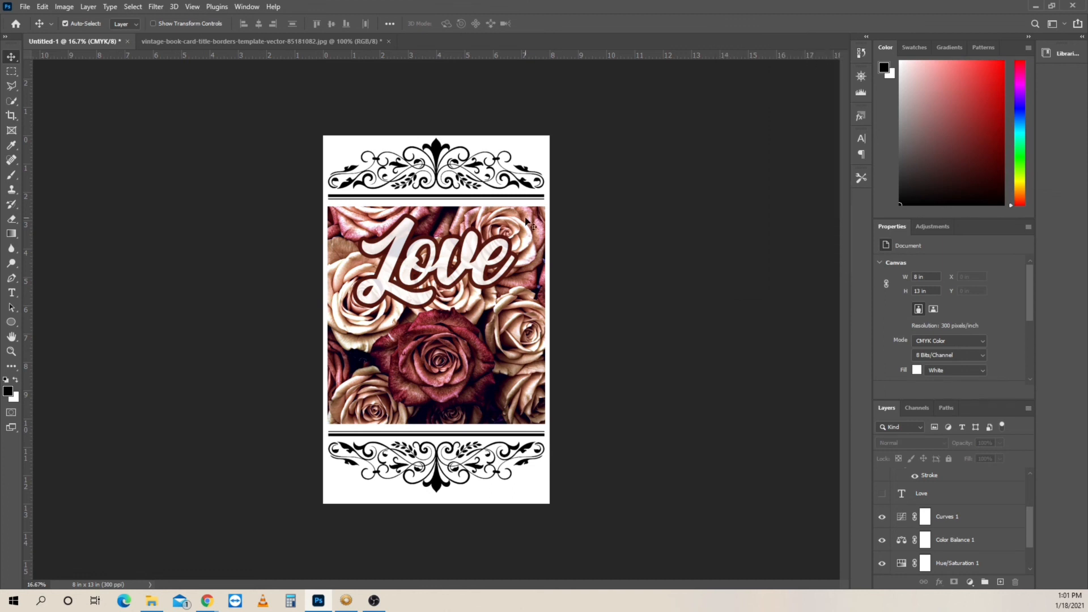